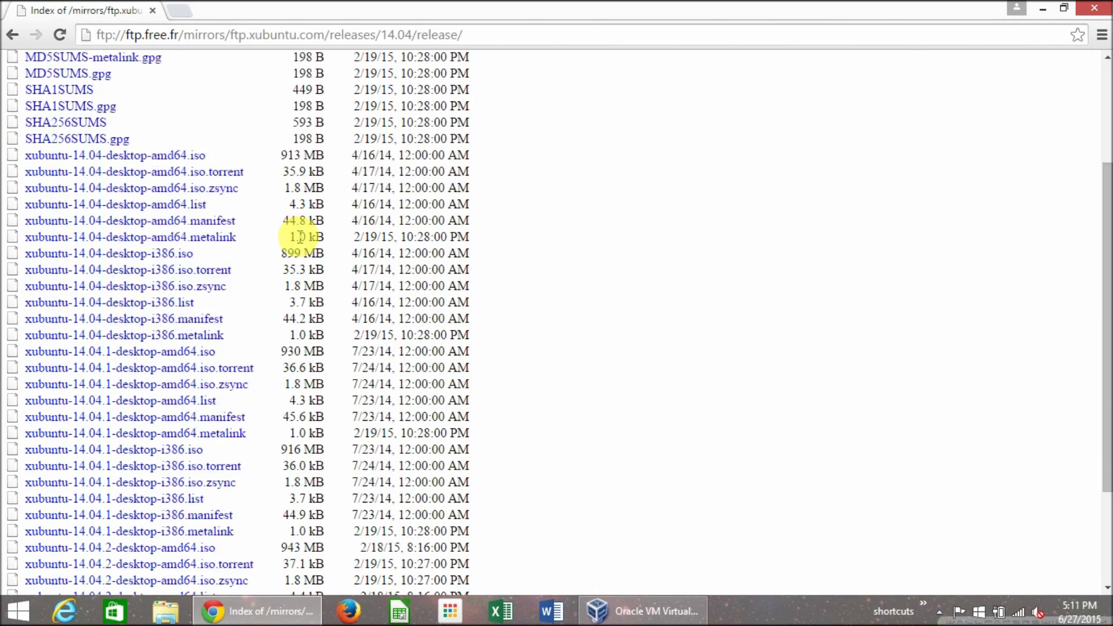
# - Download xubuntu-14.04-desktop-amd64.iso from the release directory, open the list of downloads, and close the browser
pyautogui.moveTo(1108, 380); pyautogui.dragTo(1108, 412)
pyautogui.scroll(5, 546, 256)
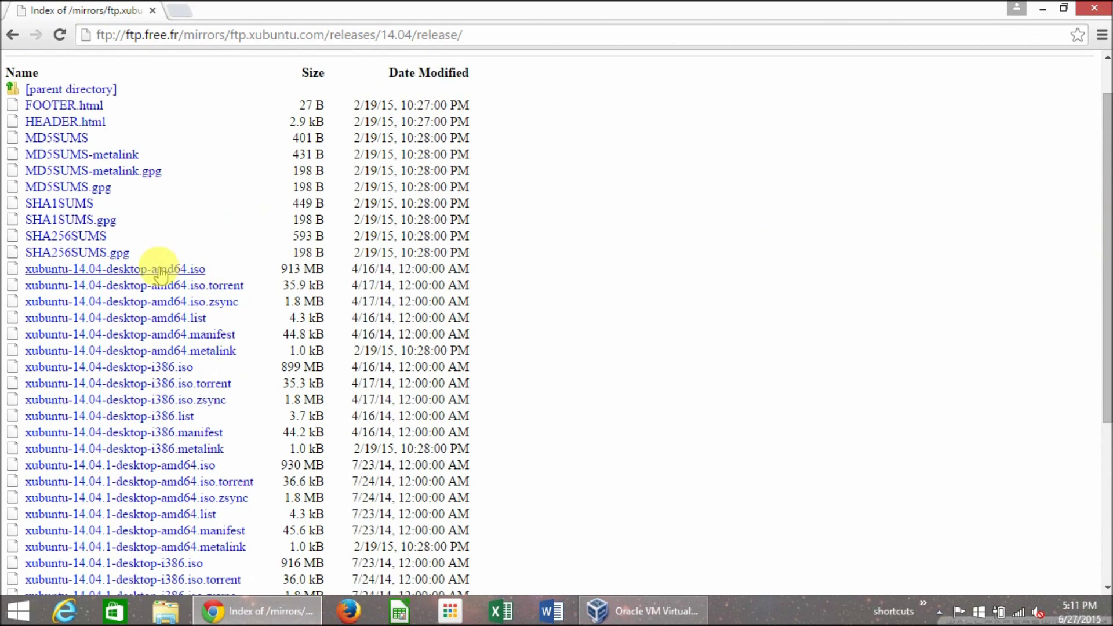
pyautogui.click(96, 270)
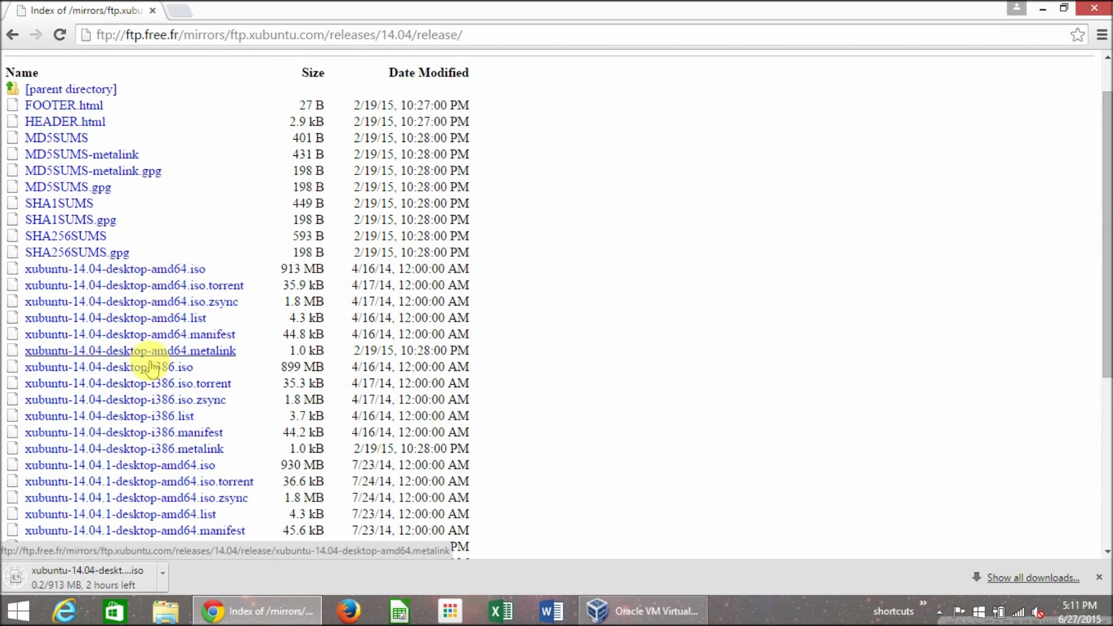
pyautogui.click(1004, 580)
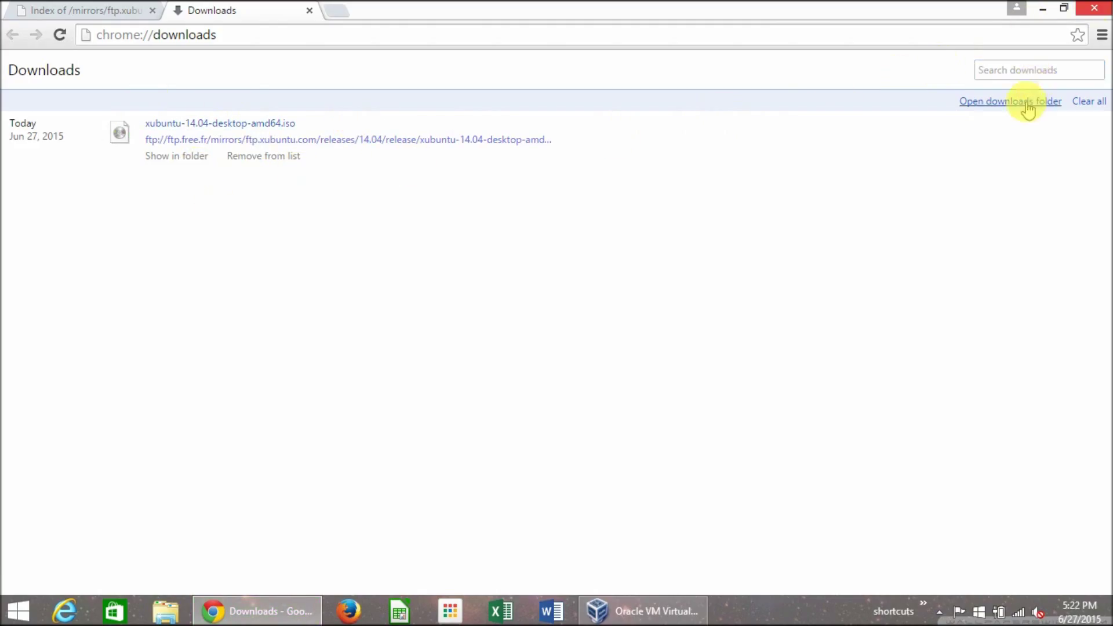
pyautogui.click(1095, 7)
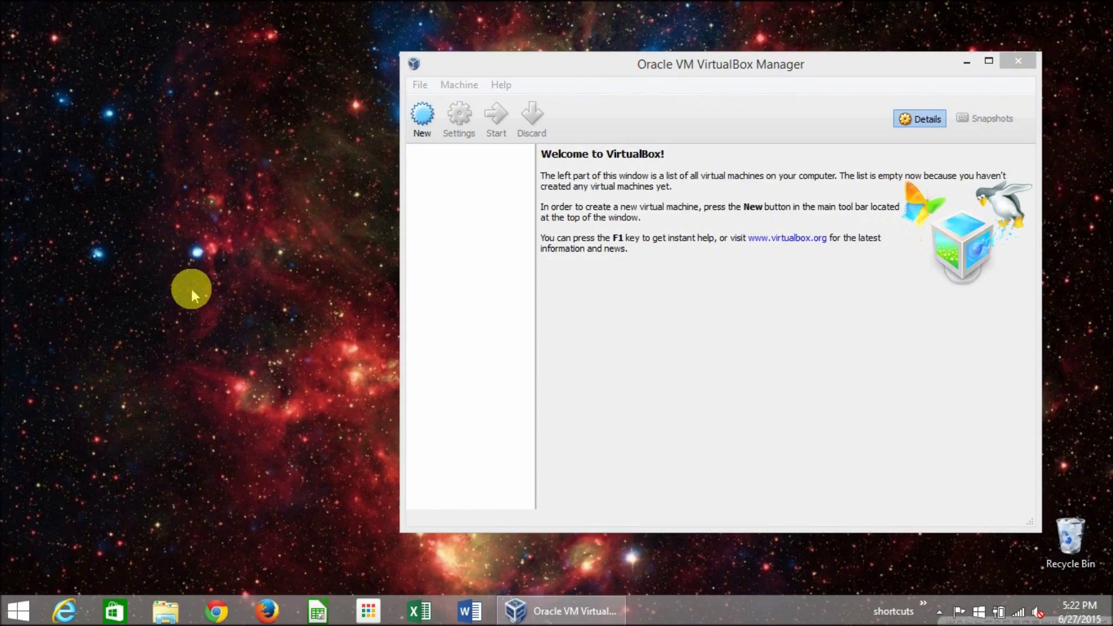
# - Move the downloaded Xubuntu ISO file from the Downloads folder to the desktop
pyautogui.press('super+e')
pyautogui.click(531, 270)
pyautogui.moveTo(581, 65)
pyautogui.mouseDown()
pyautogui.moveTo(319, 46)
pyautogui.moveTo(560, 65)
pyautogui.mouseUp()
pyautogui.doubleClick(275, 254)
pyautogui.moveTo(522, 171); pyautogui.dragTo(219, 181)
pyautogui.click(871, 57)
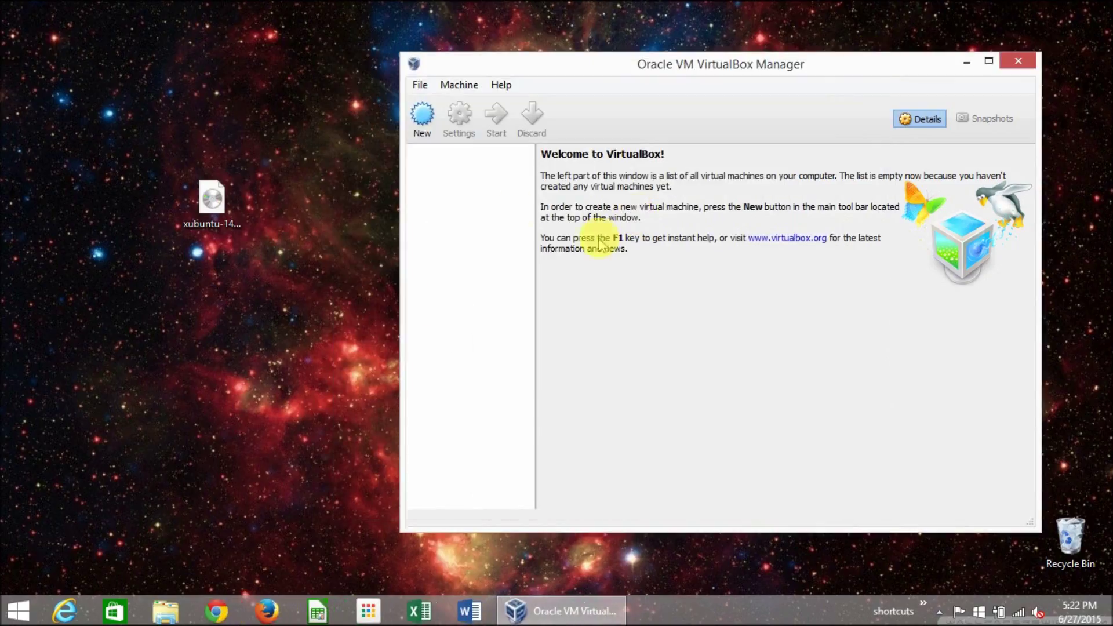
pyautogui.click(258, 189)
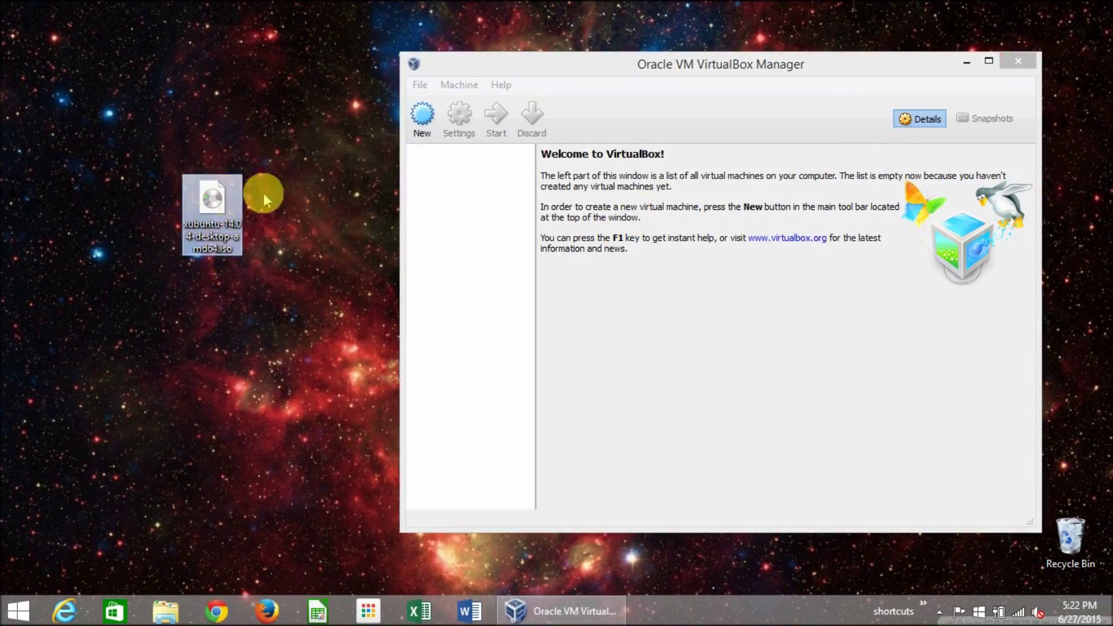
# - Begin a new virtual machine named MyXubuntu with Linux as its operating system type
pyautogui.click(419, 130)
pyautogui.write('My')
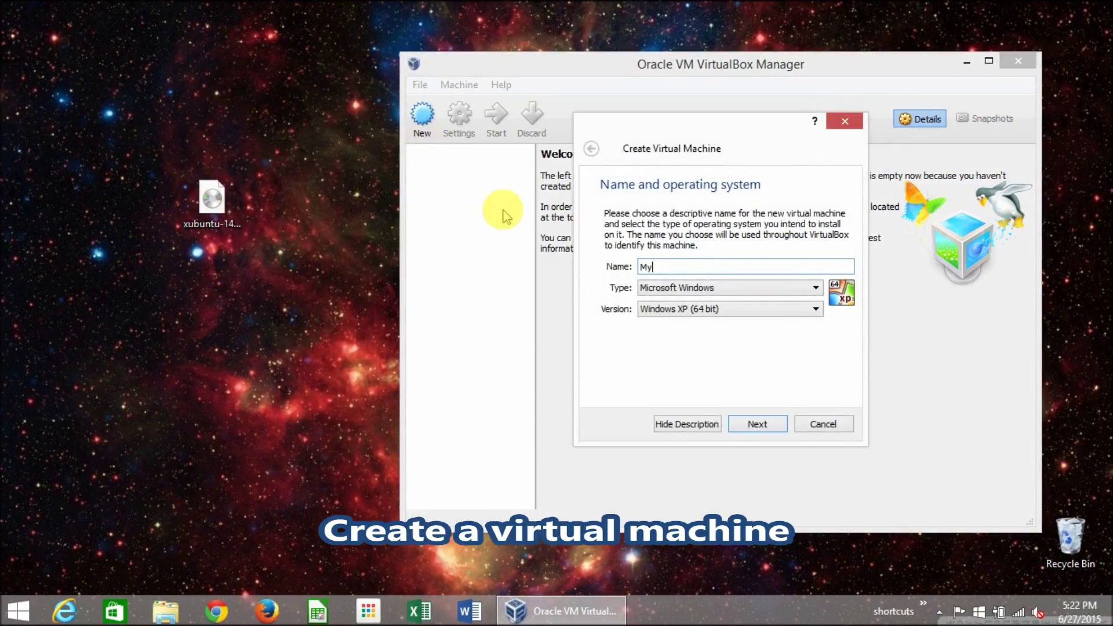
pyautogui.write('Xubuntu')
pyautogui.click(655, 290)
pyautogui.click(748, 295)
# - Choose Ubuntu (64 bit) as the new machine's version and proceed to the memory size
pyautogui.click(725, 309)
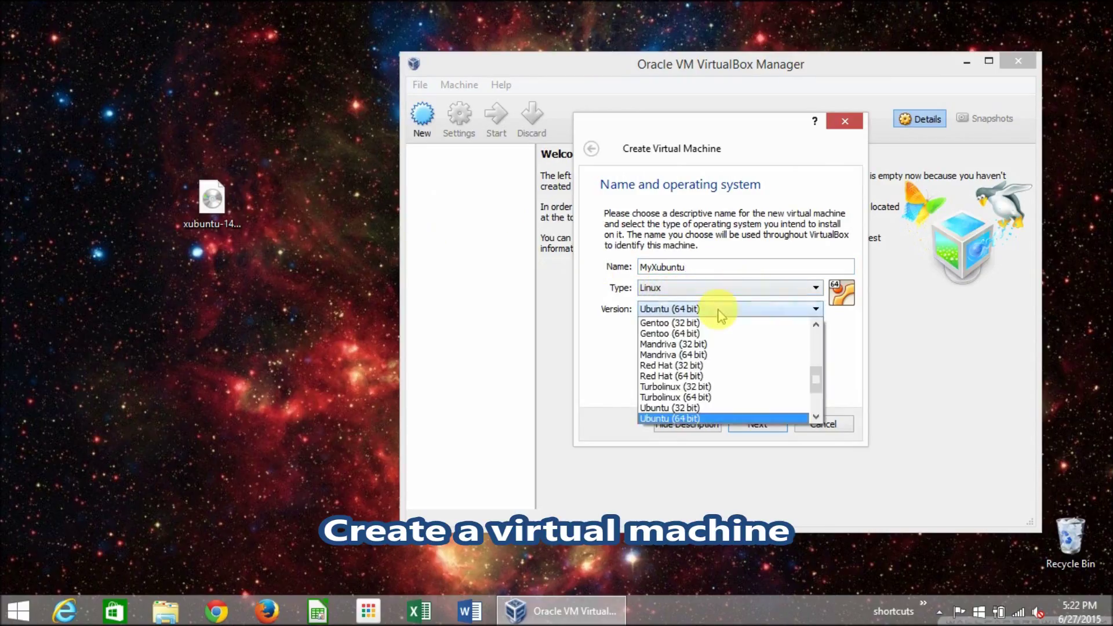
pyautogui.scroll(-3, 754, 382)
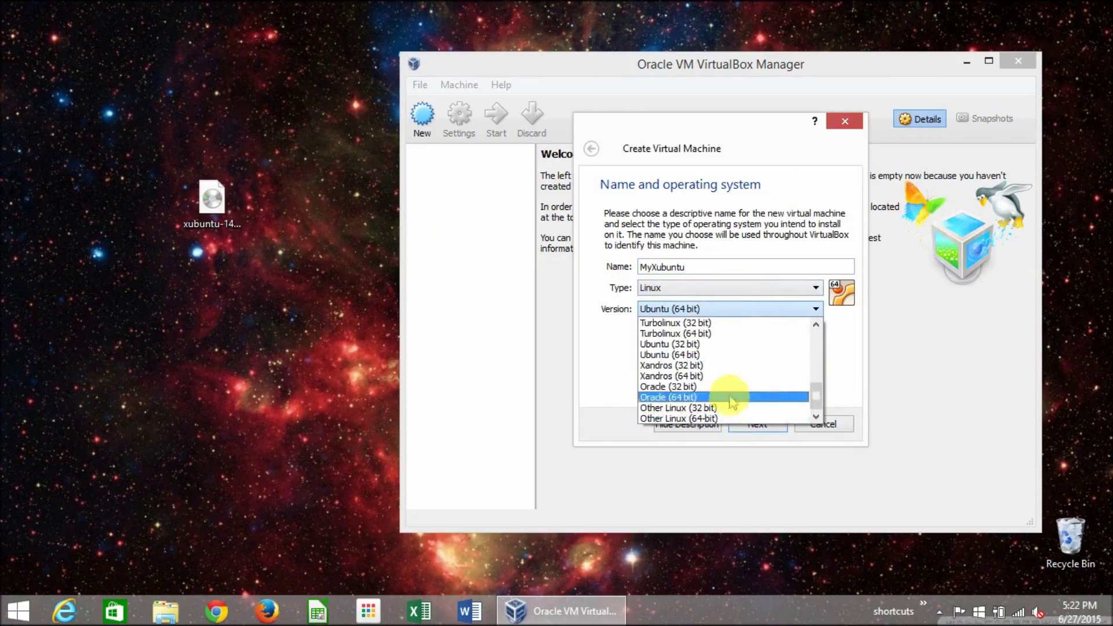
pyautogui.scroll(2, 707, 371)
pyautogui.scroll(5, 700, 373)
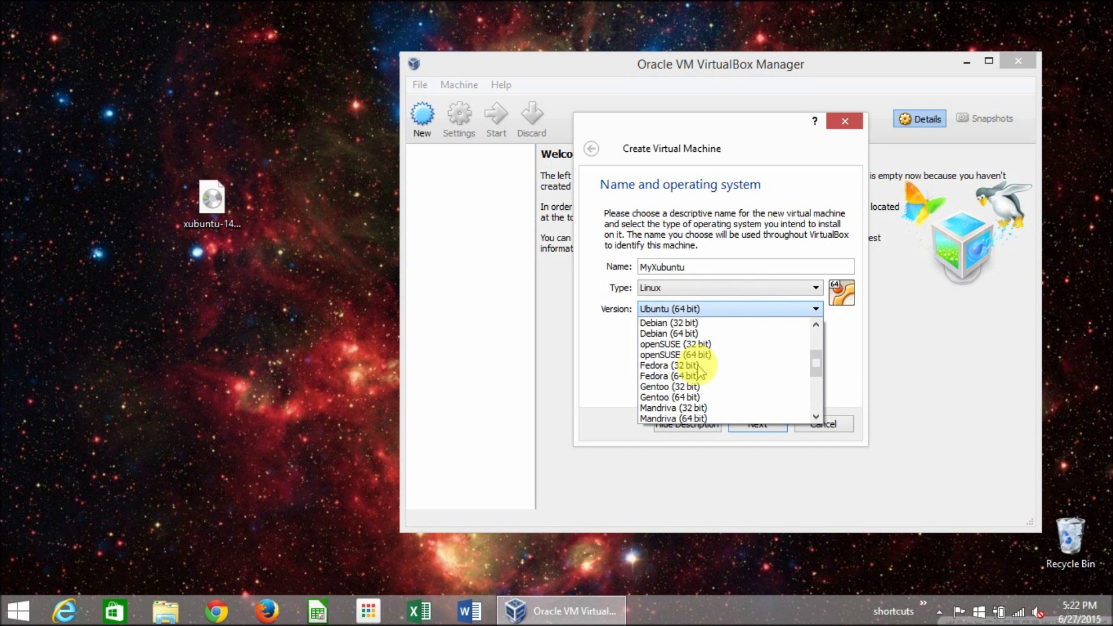
pyautogui.scroll(-4, 700, 373)
pyautogui.scroll(-2, 700, 374)
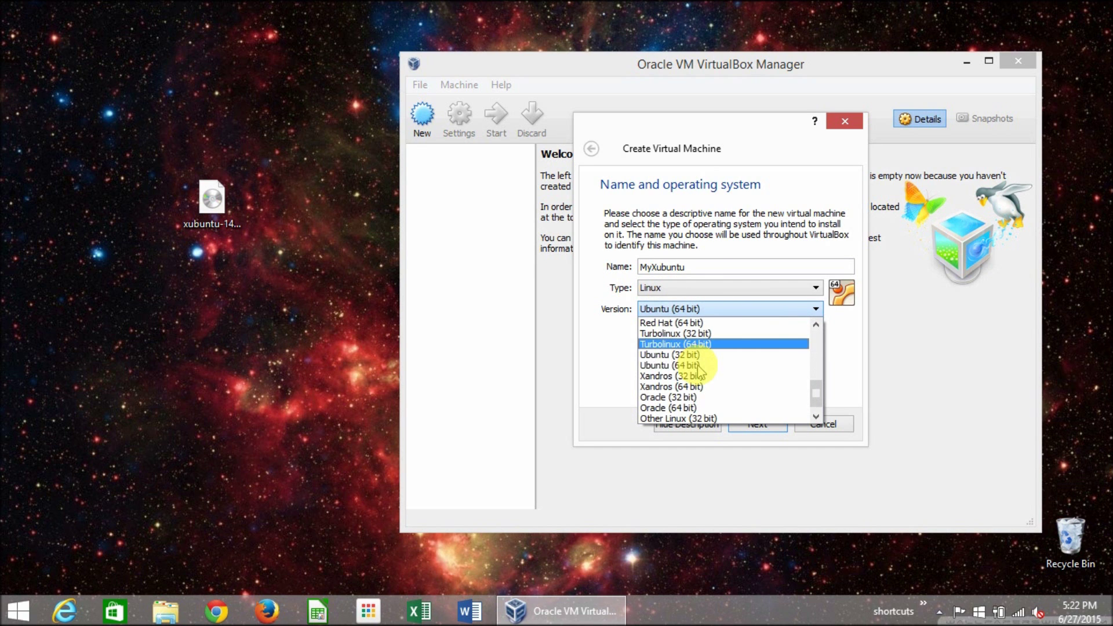
pyautogui.click(690, 367)
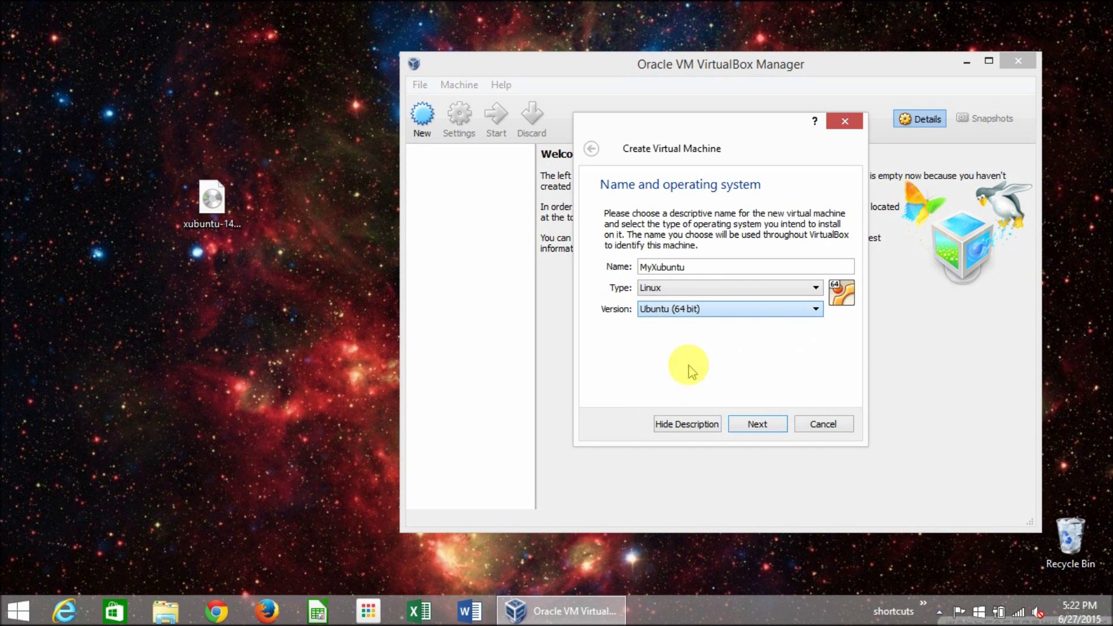
pyautogui.click(744, 429)
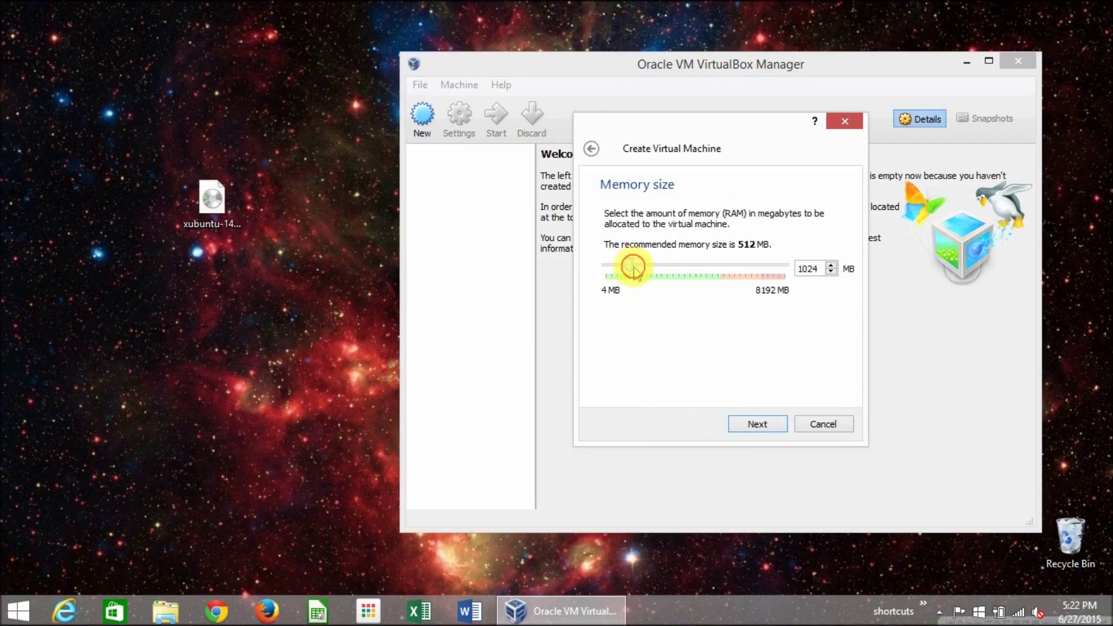
# - Allocate 1024 MB of memory and create a fixed-size VDI virtual hard drive of 10.49 GB for the machine
pyautogui.click(754, 426)
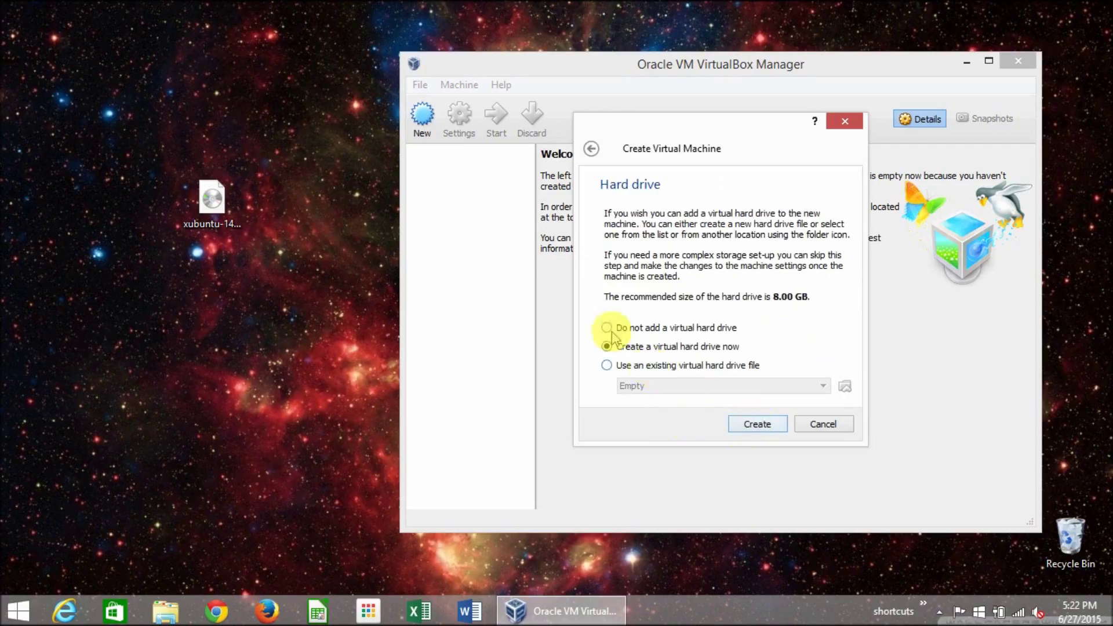
pyautogui.click(747, 428)
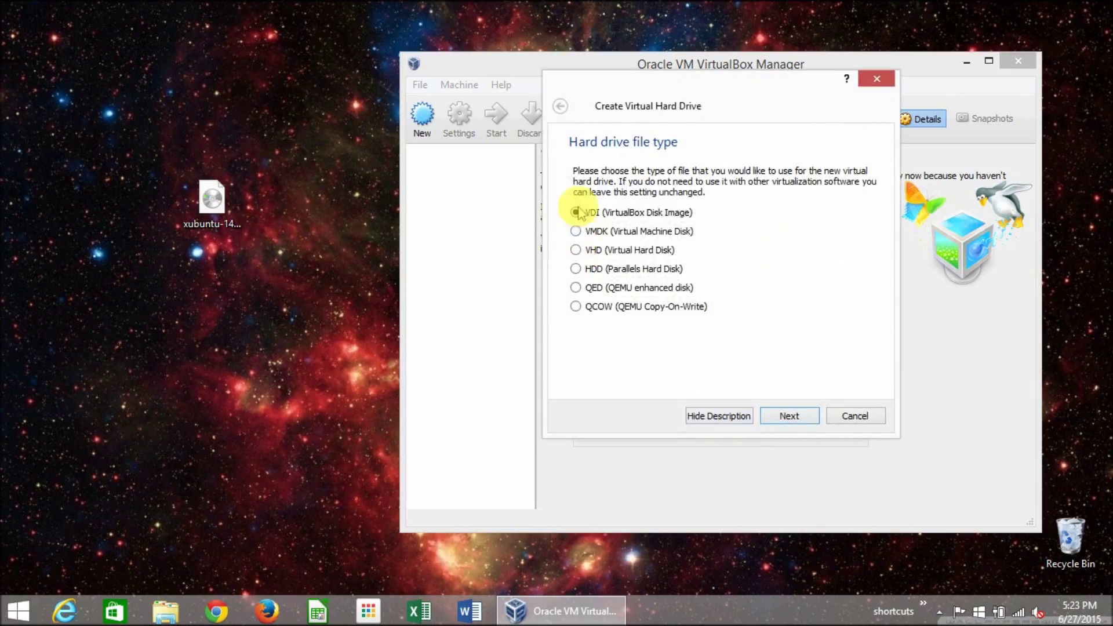
pyautogui.click(789, 416)
pyautogui.click(595, 307)
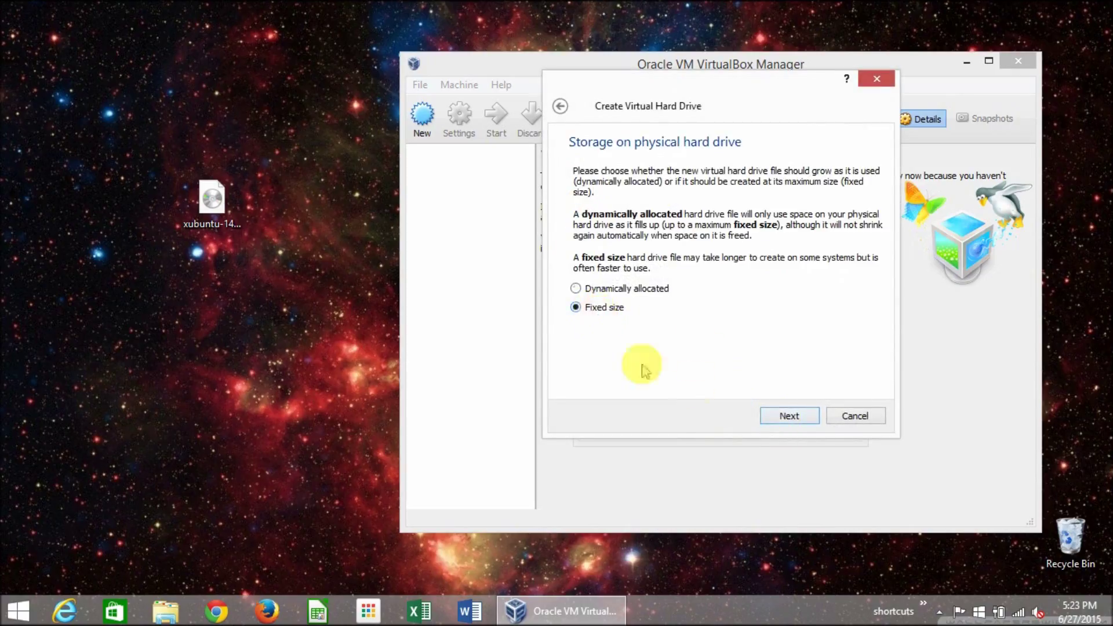
pyautogui.click(786, 416)
pyautogui.click(717, 269)
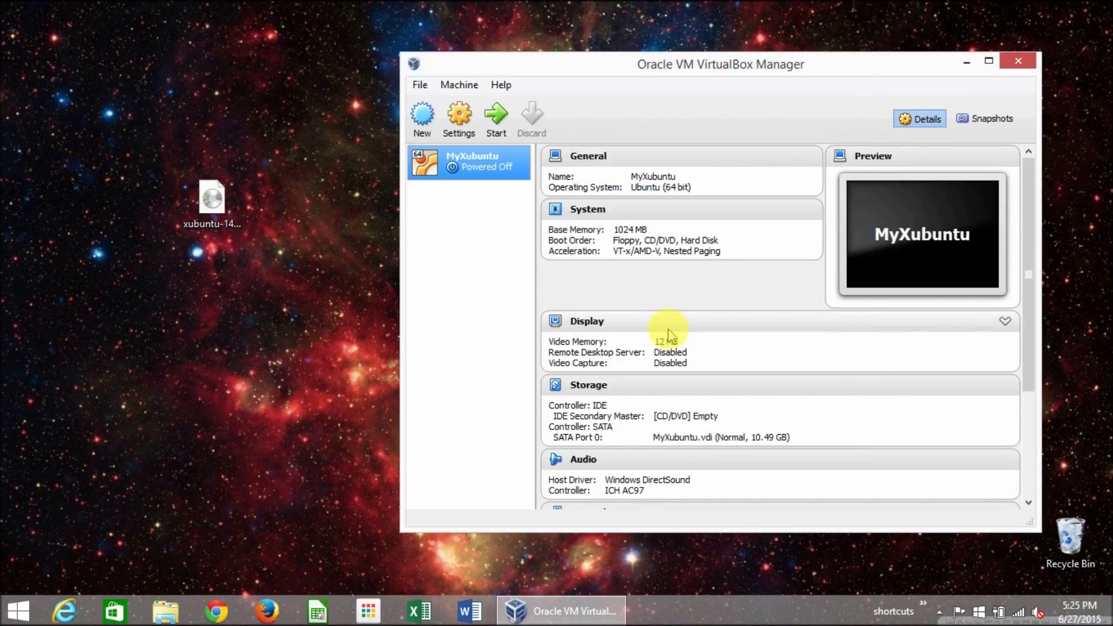
# - In MyXubuntu's storage settings, add a CD/DVD drive to the IDE controller and opt to choose a disk for it
pyautogui.rightClick(479, 168)
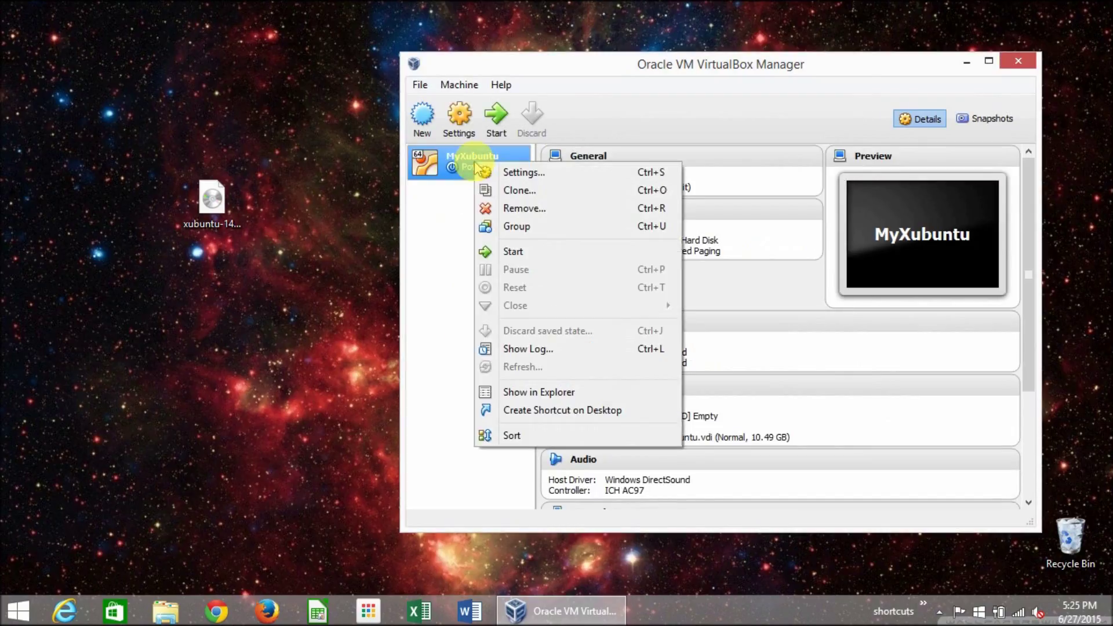
pyautogui.click(460, 119)
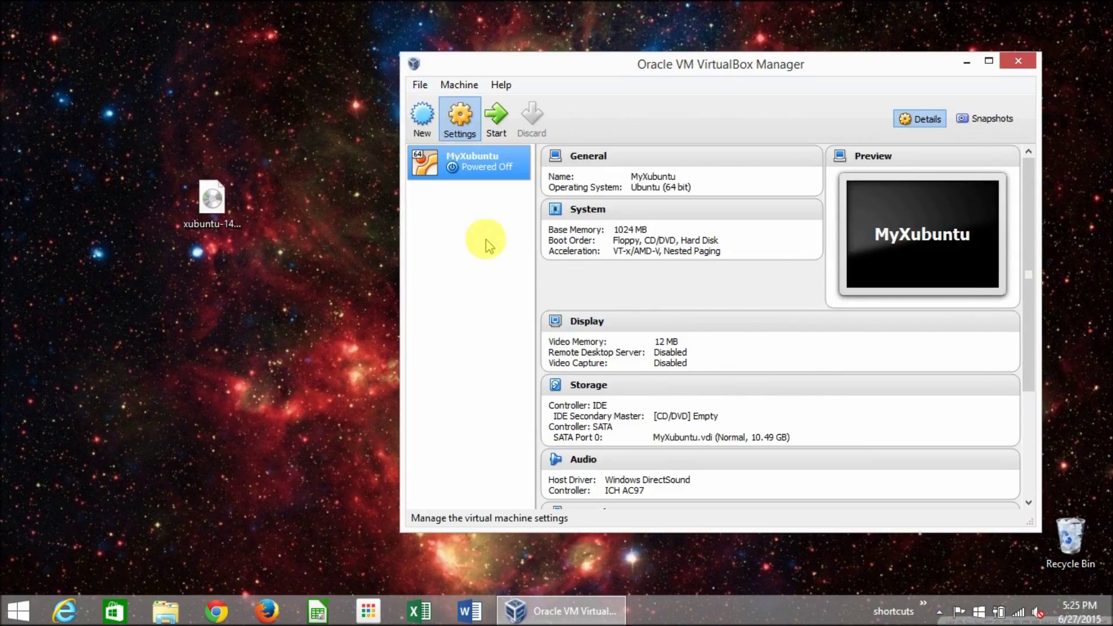
pyautogui.click(510, 197)
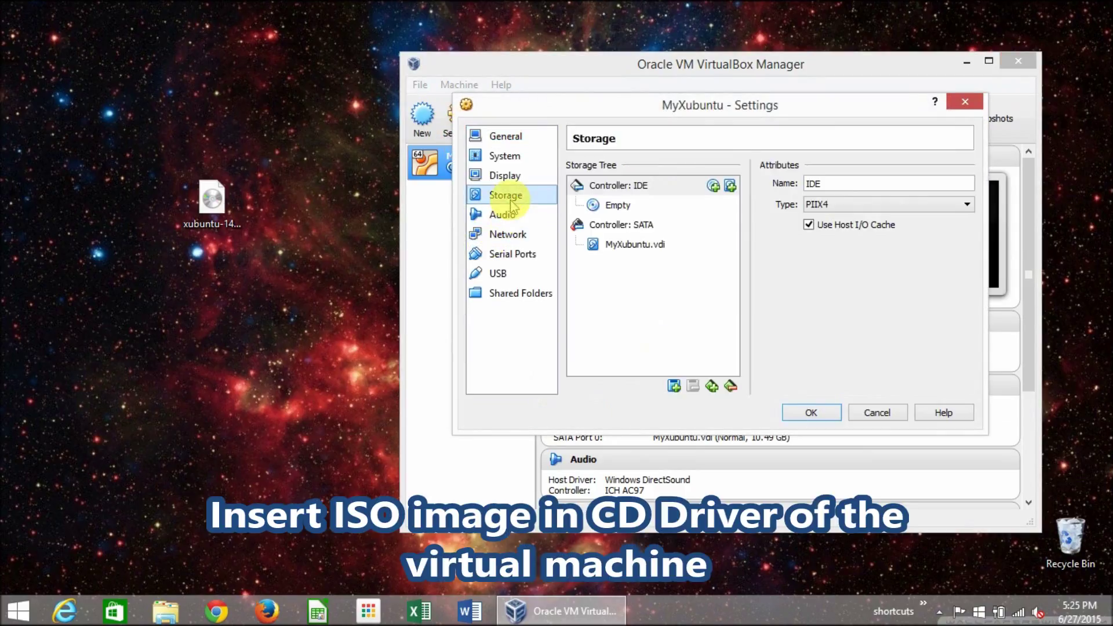
pyautogui.click(620, 205)
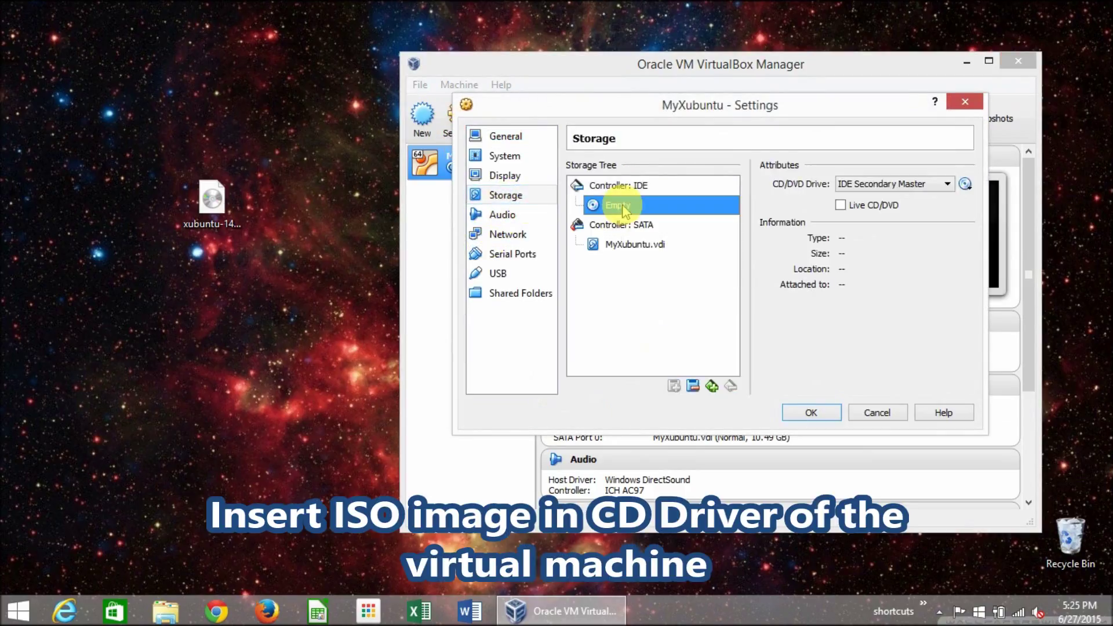
pyautogui.click(606, 185)
pyautogui.click(713, 186)
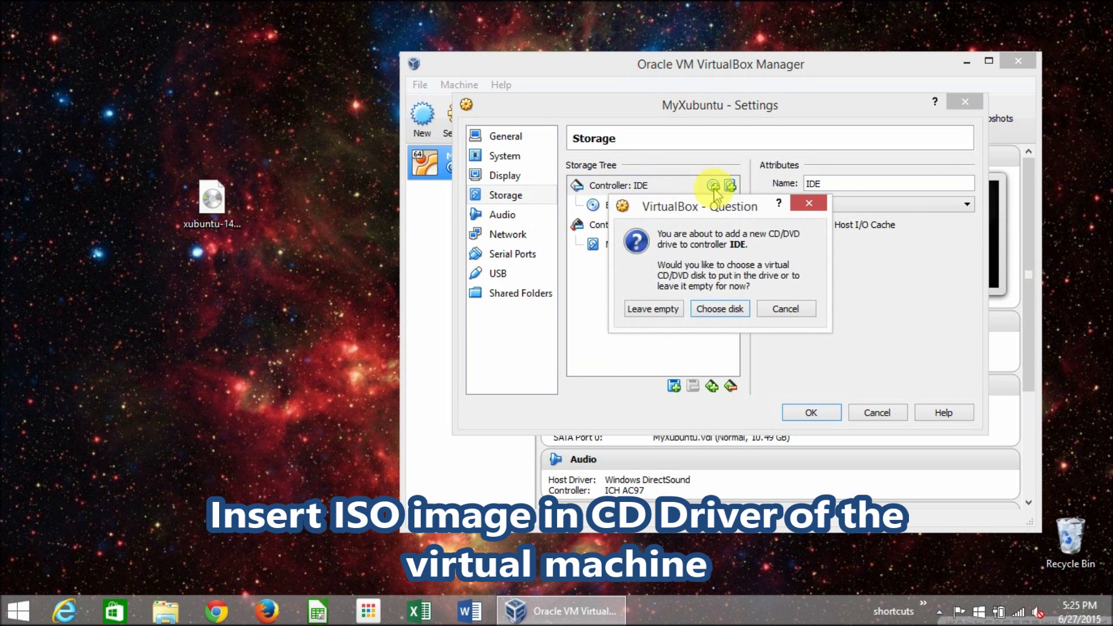
pyautogui.click(709, 307)
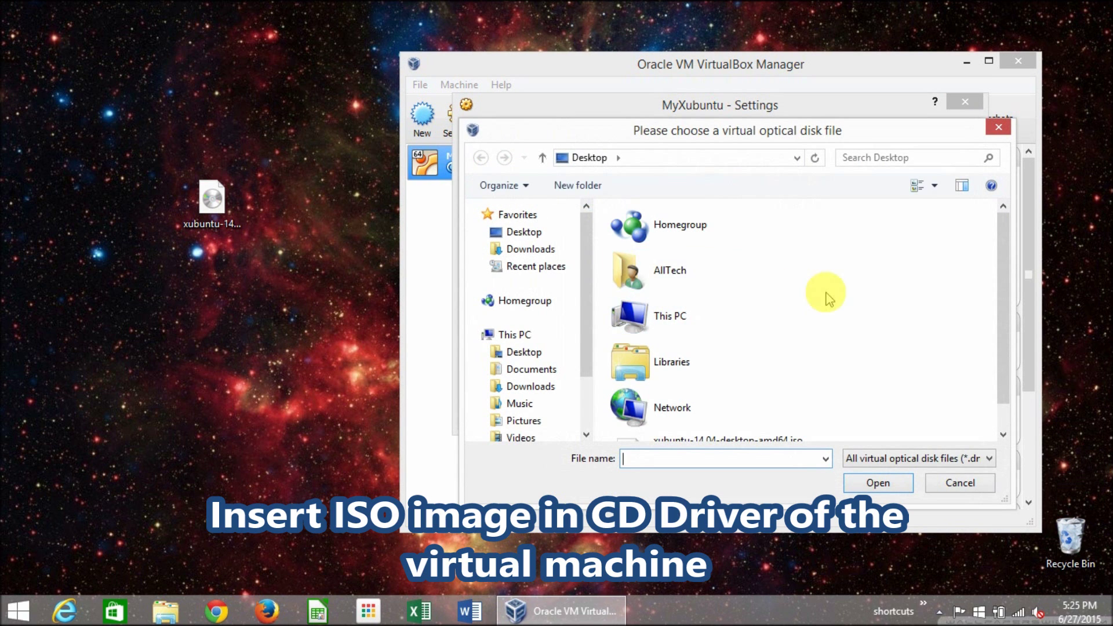
# - Load xubuntu-14.04-desktop-amd64.iso from the desktop into the new CD/DVD drive and save the machine settings
pyautogui.click(528, 234)
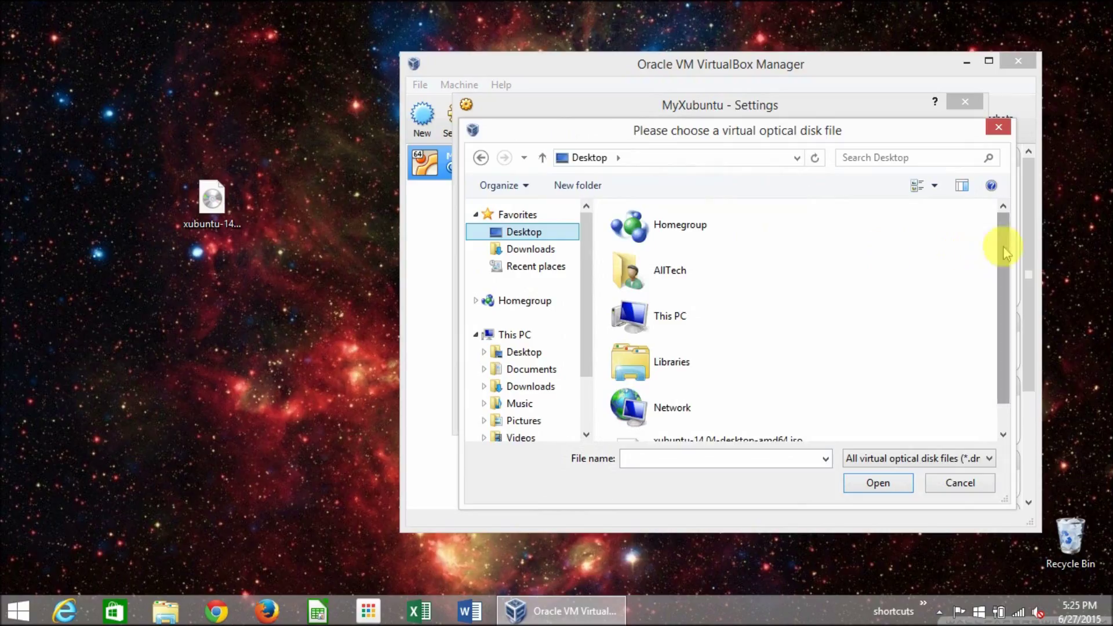
pyautogui.moveTo(1004, 244); pyautogui.dragTo(1005, 299)
pyautogui.click(666, 422)
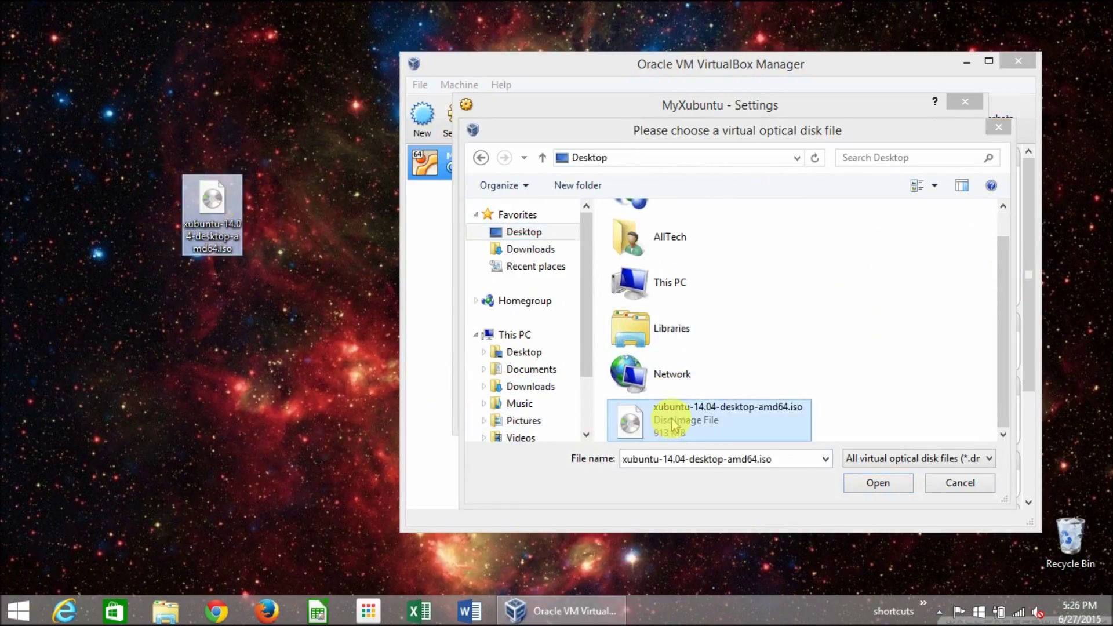
pyautogui.click(864, 490)
pyautogui.click(635, 205)
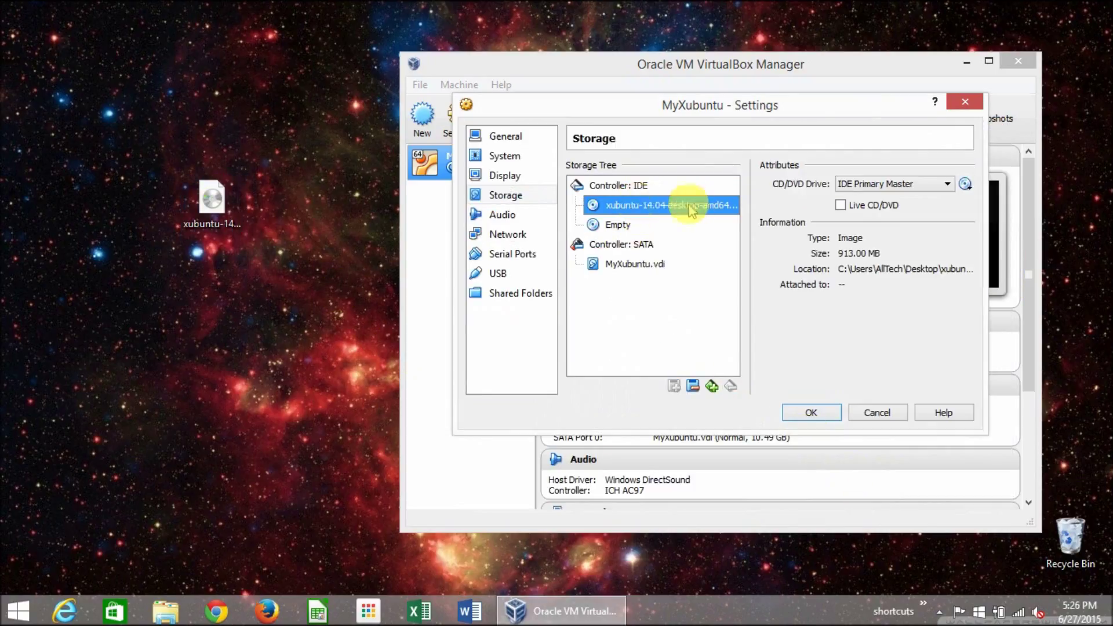
pyautogui.click(243, 215)
pyautogui.click(642, 207)
pyautogui.click(811, 413)
# - Set MyXubuntu's base memory to 1436 MB and its processor count to 2, and save the system settings
pyautogui.click(461, 133)
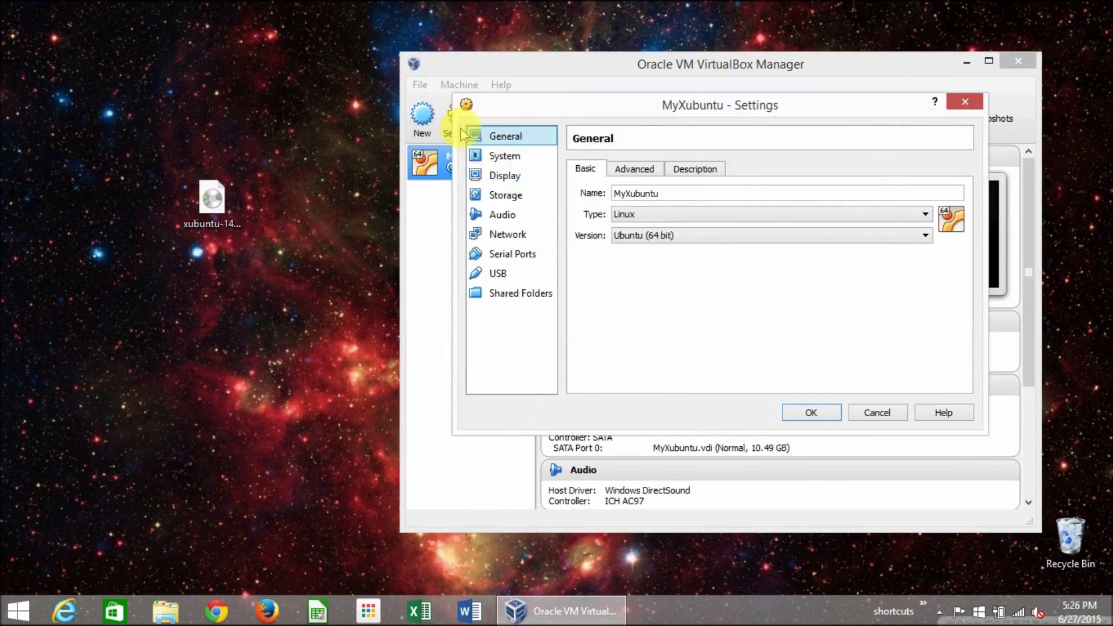
pyautogui.click(504, 156)
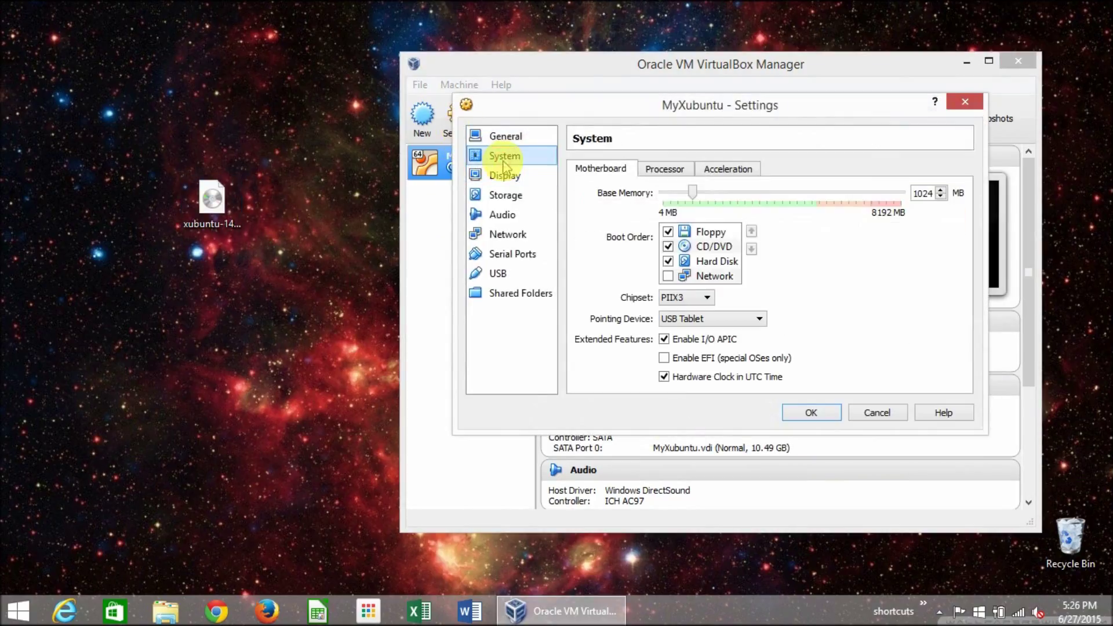
pyautogui.click(694, 193)
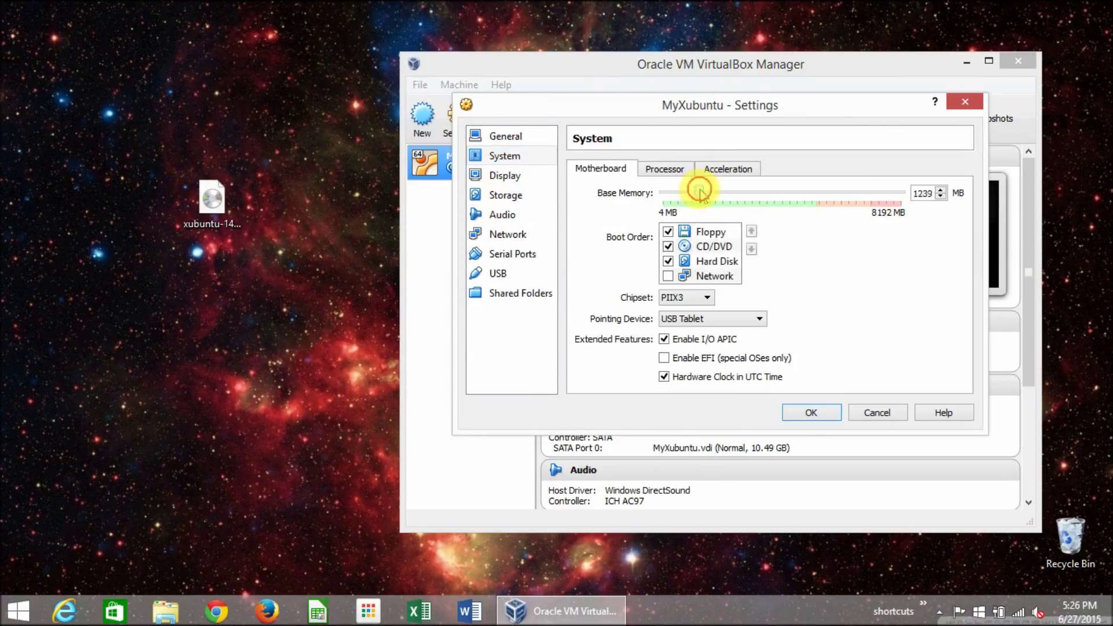
pyautogui.click(665, 172)
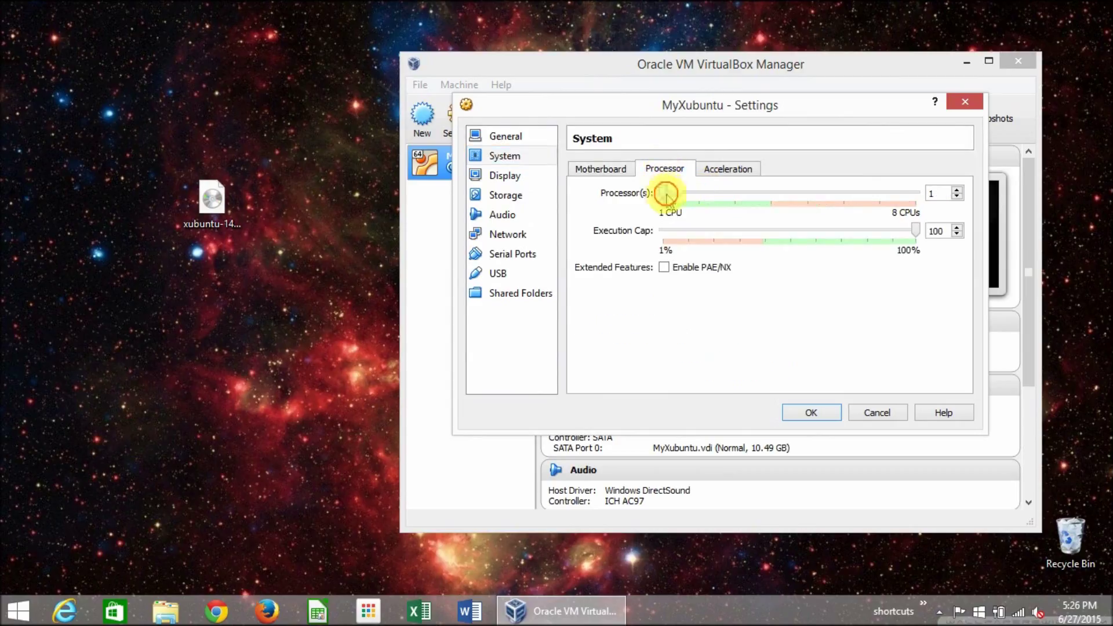
pyautogui.click(697, 174)
pyautogui.click(665, 168)
pyautogui.click(601, 168)
pyautogui.click(812, 412)
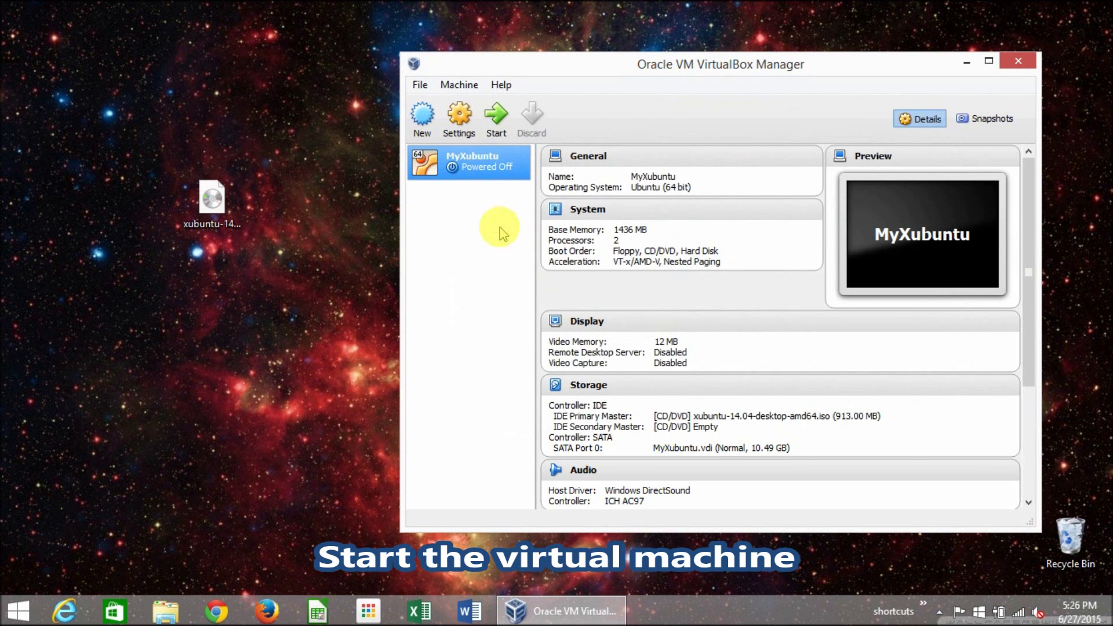
# - Start MyXubuntu, begin installing Xubuntu in English, and continue past the preparation page without updates or third-party software
pyautogui.click(496, 116)
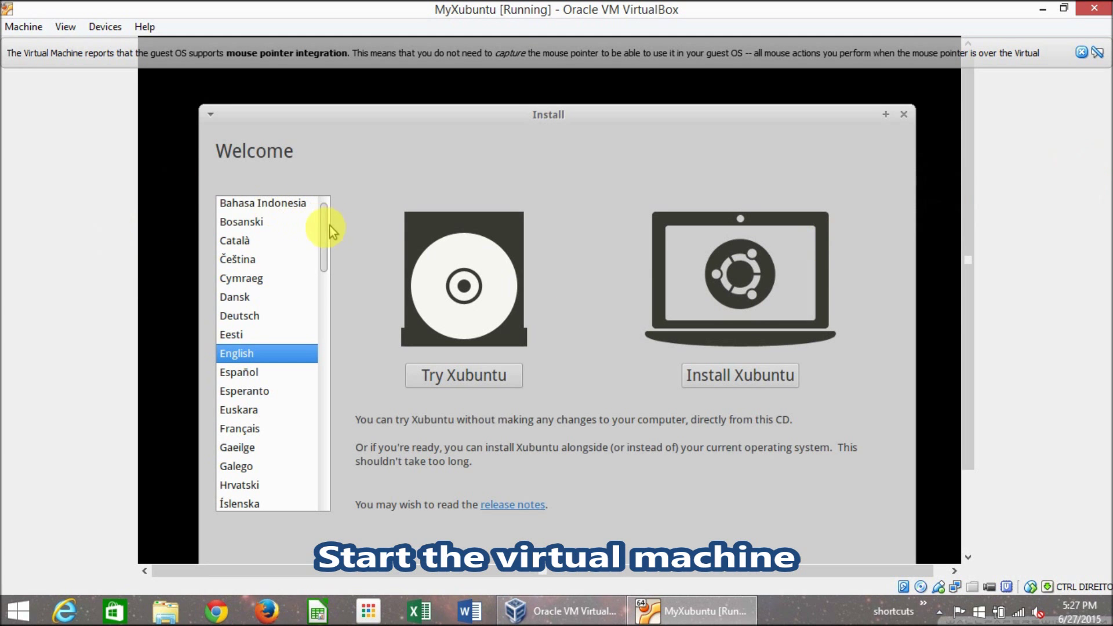
pyautogui.moveTo(323, 235); pyautogui.dragTo(346, 249)
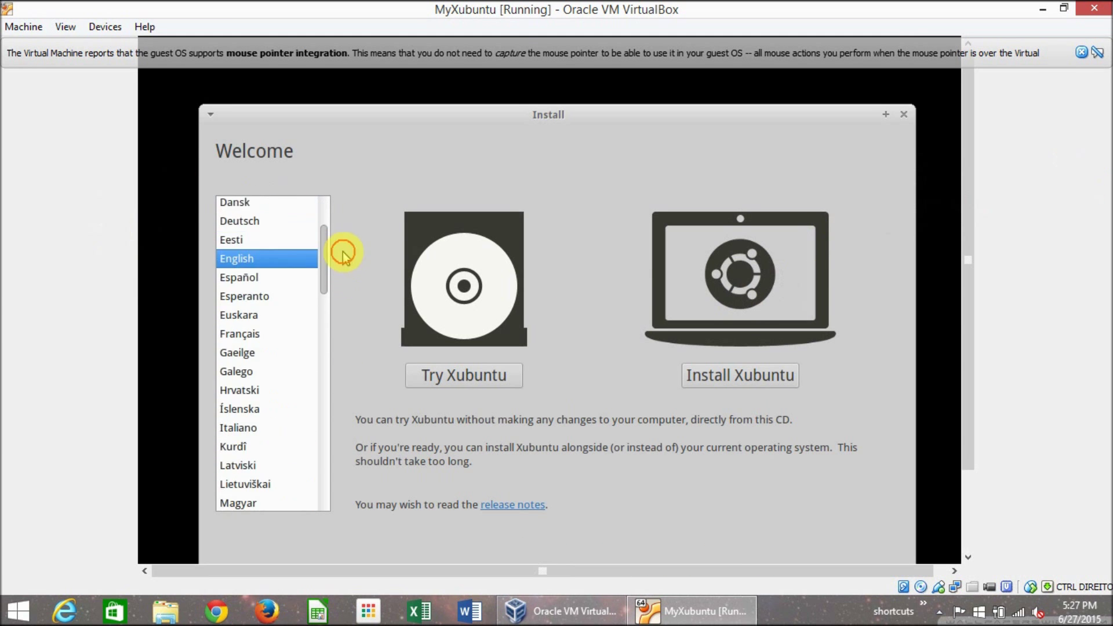
pyautogui.click(711, 377)
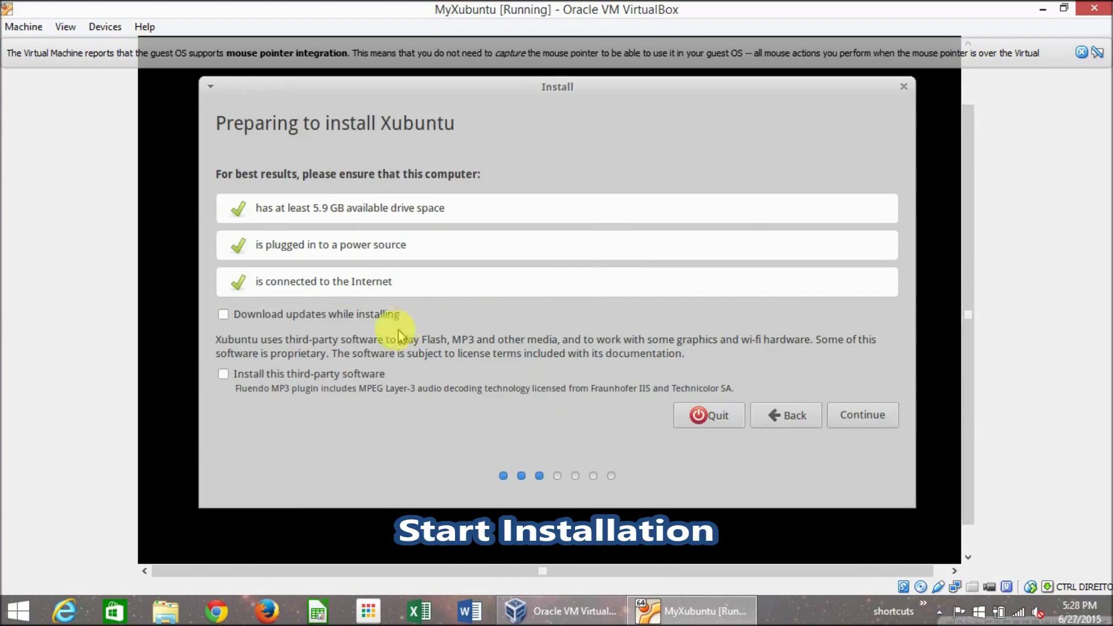
pyautogui.click(858, 416)
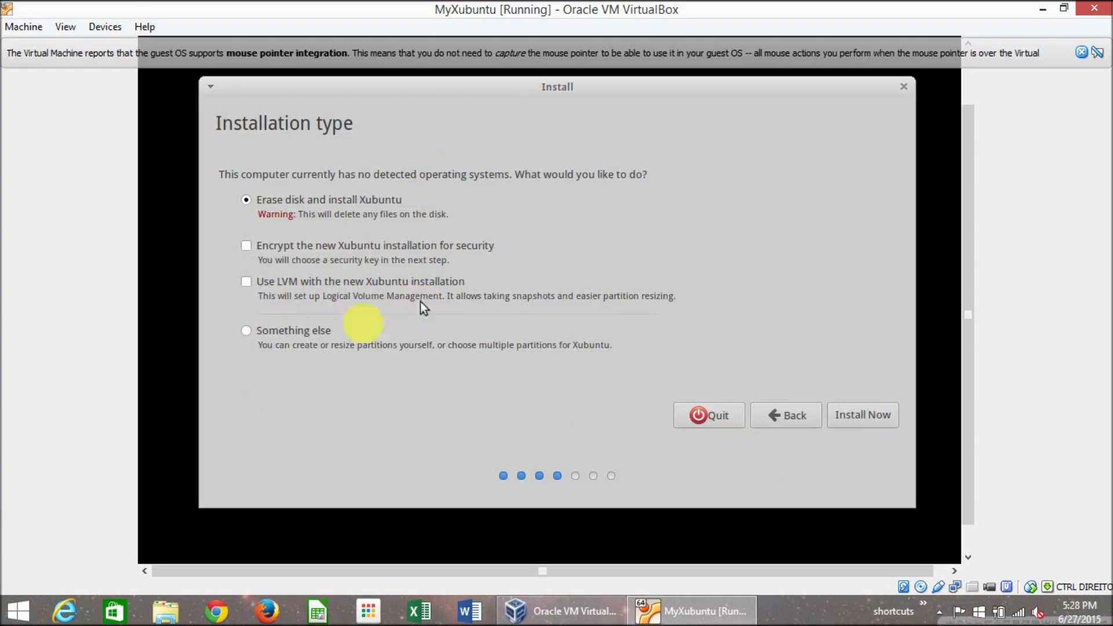
# - Start the installation by erasing the disk, set the location to Portugal on the world map, and continue
pyautogui.click(856, 422)
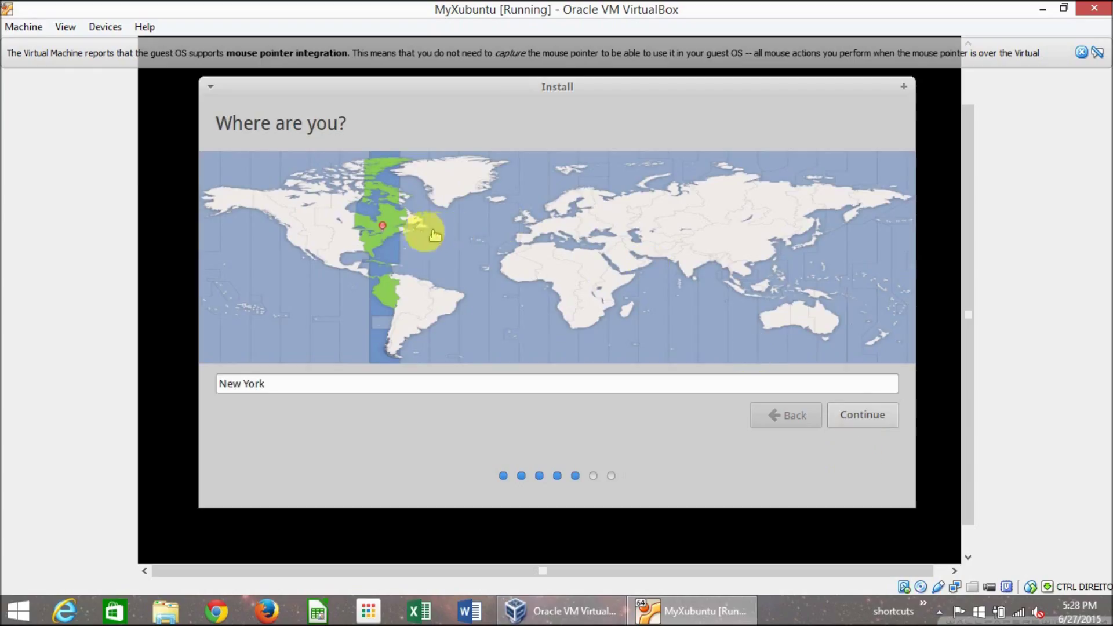
pyautogui.click(416, 224)
pyautogui.click(451, 313)
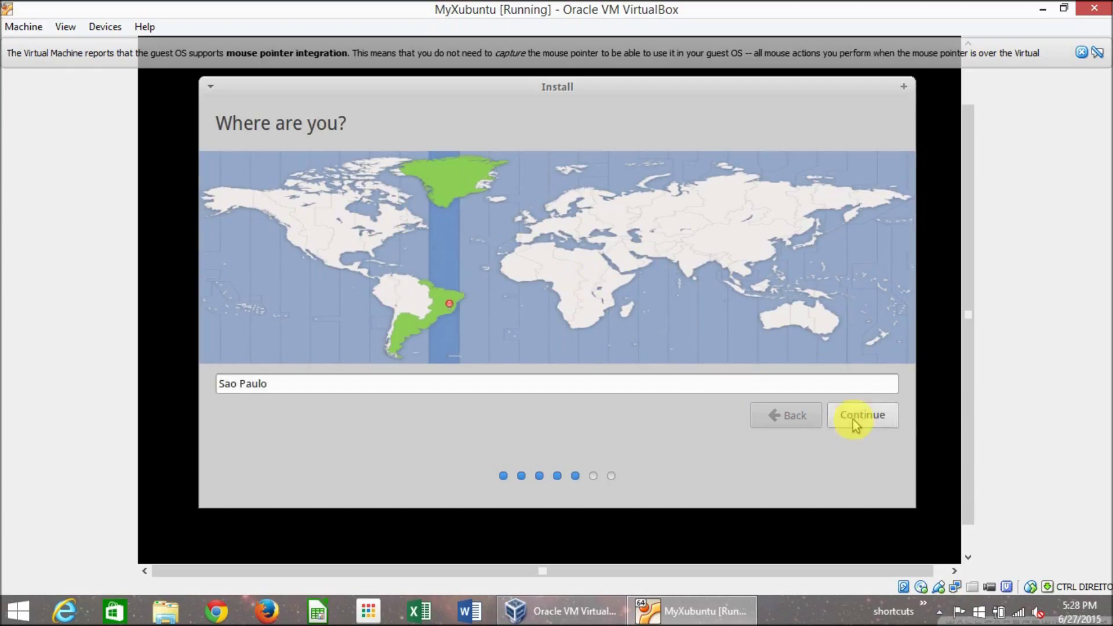
pyautogui.click(517, 235)
pyautogui.click(853, 415)
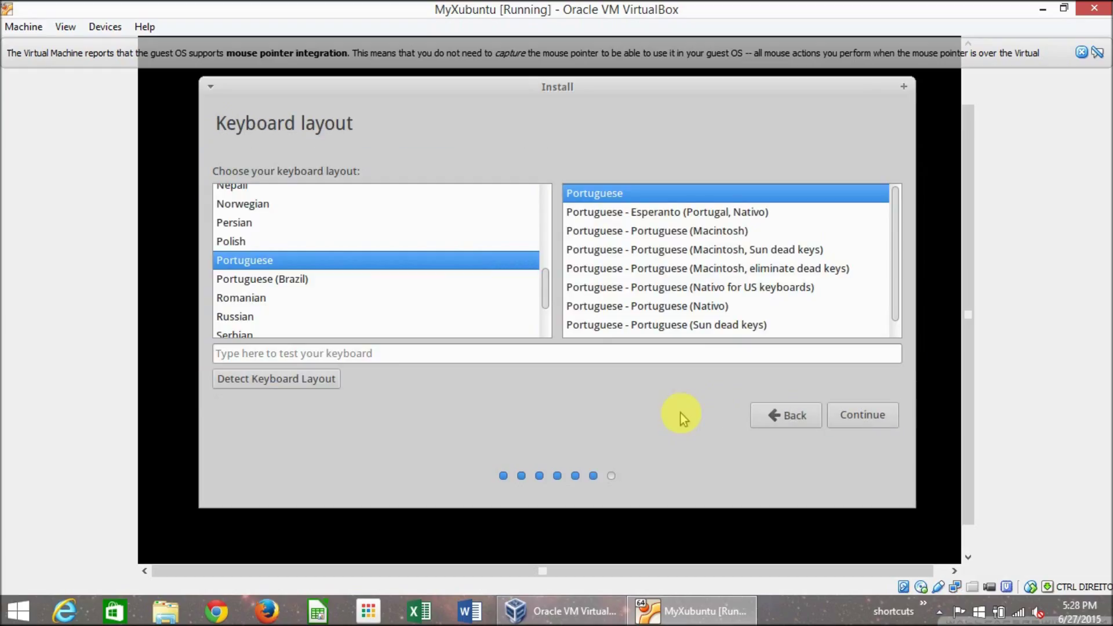
# - Keep the Portuguese keyboard layout, test it with the accented text "aà á", and continue
pyautogui.moveTo(545, 296)
pyautogui.mouseDown()
pyautogui.moveTo(551, 199)
pyautogui.moveTo(551, 315)
pyautogui.moveTo(554, 290)
pyautogui.moveTo(554, 305)
pyautogui.mouseUp()
pyautogui.moveTo(896, 229)
pyautogui.mouseDown()
pyautogui.moveTo(899, 238)
pyautogui.moveTo(896, 217)
pyautogui.mouseUp()
pyautogui.click(535, 352)
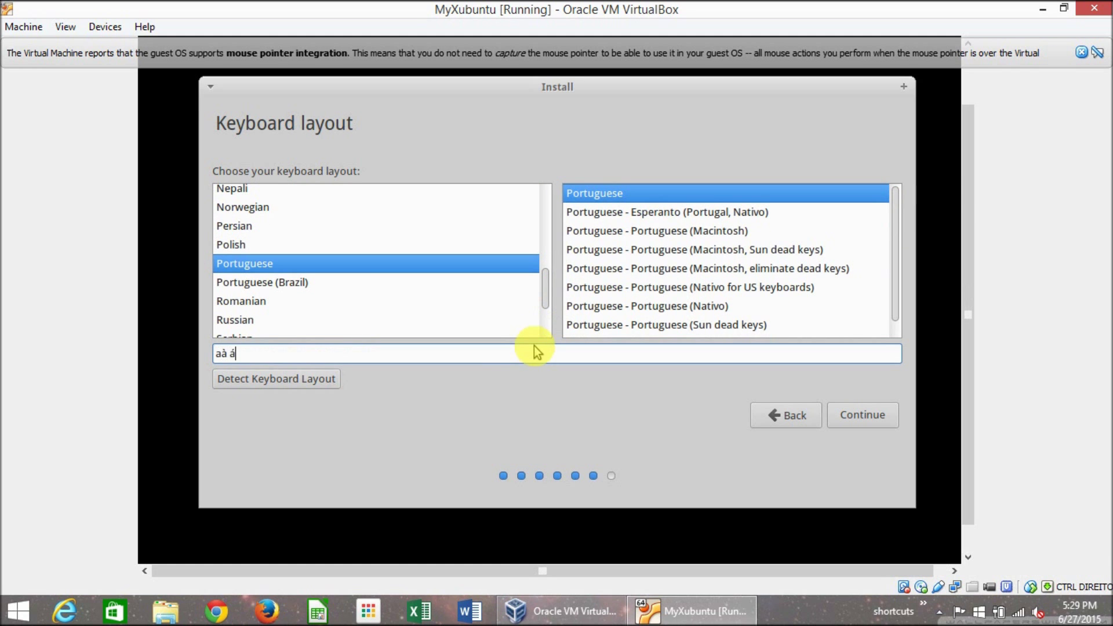
pyautogui.click(862, 415)
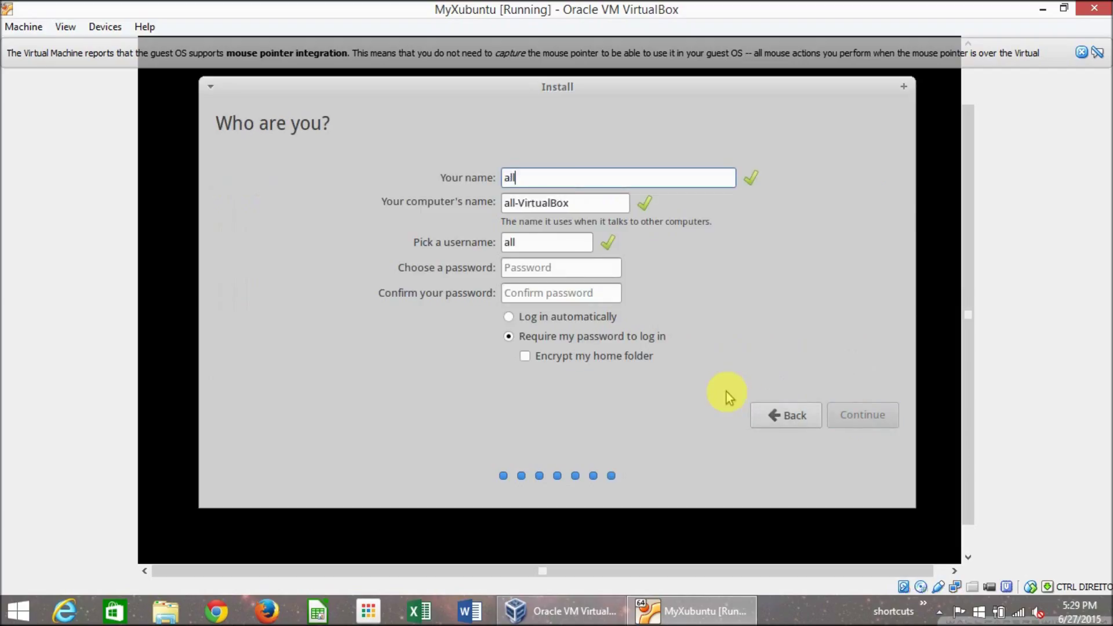
# - Fill in the user's name, choose and confirm the account password, require it to log in, and continue
pyautogui.click(520, 267)
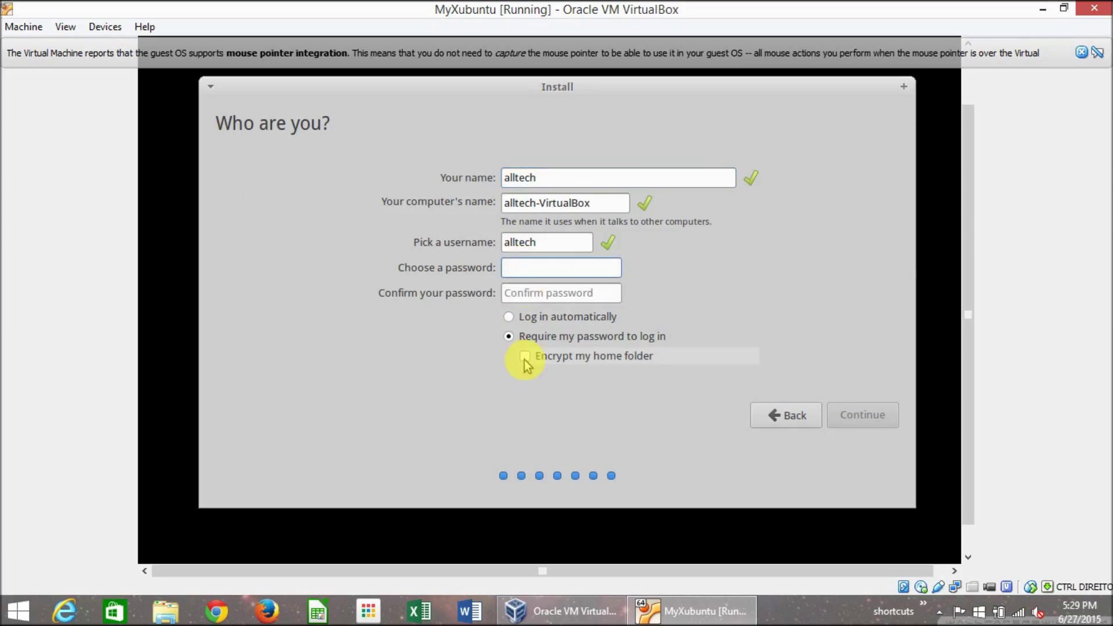
pyautogui.click(861, 415)
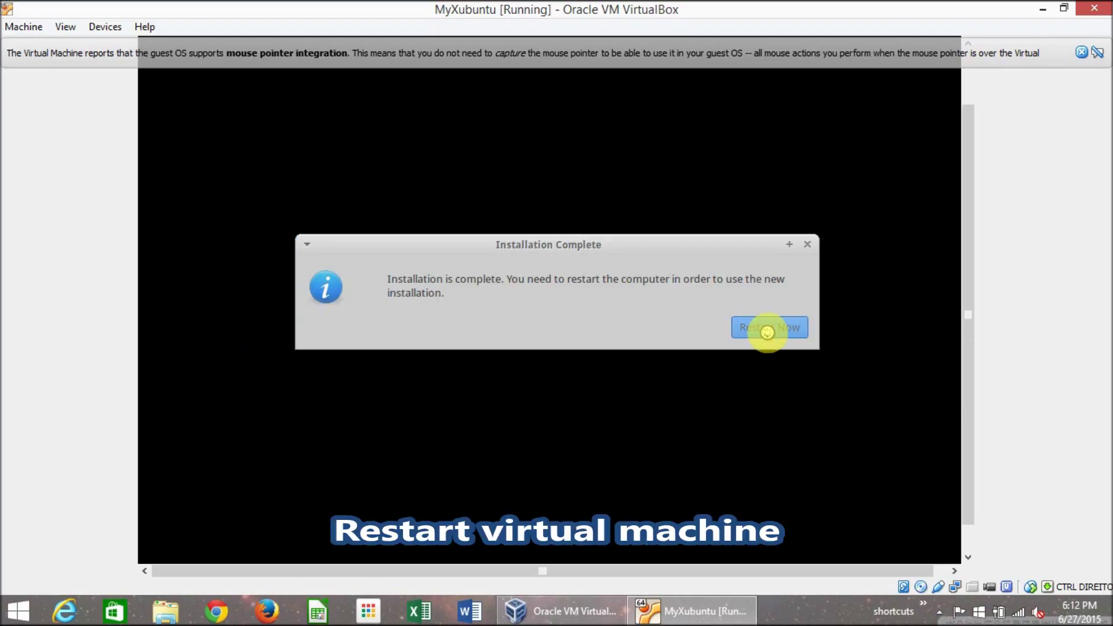
# - Restart the virtual machine to finish the installation and log in to Xubuntu with the account password
pyautogui.click(767, 332)
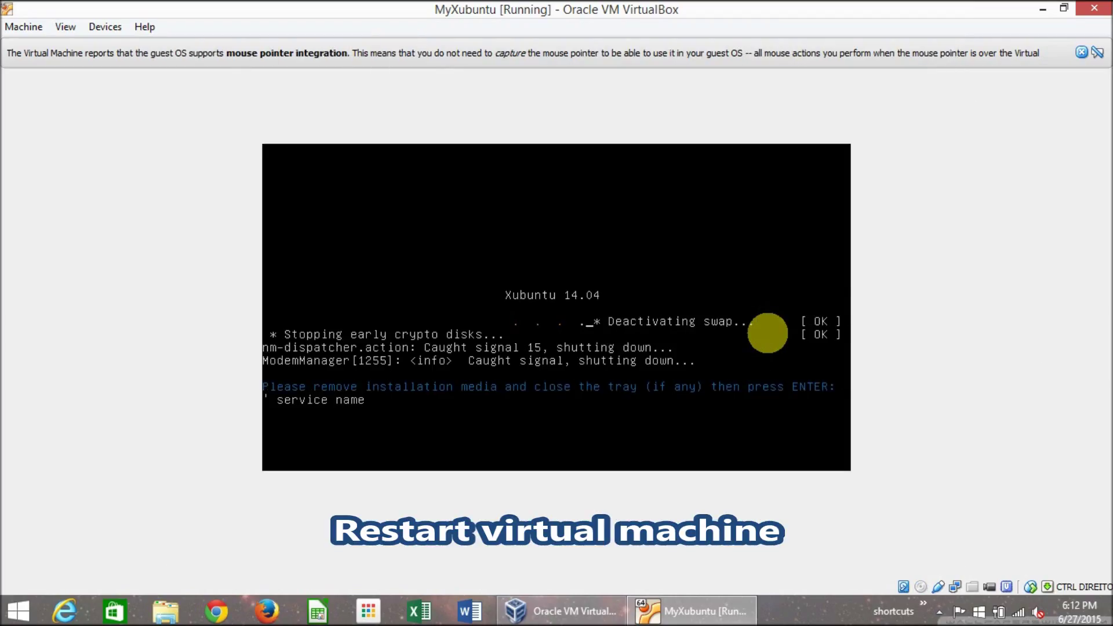
pyautogui.press('Return')
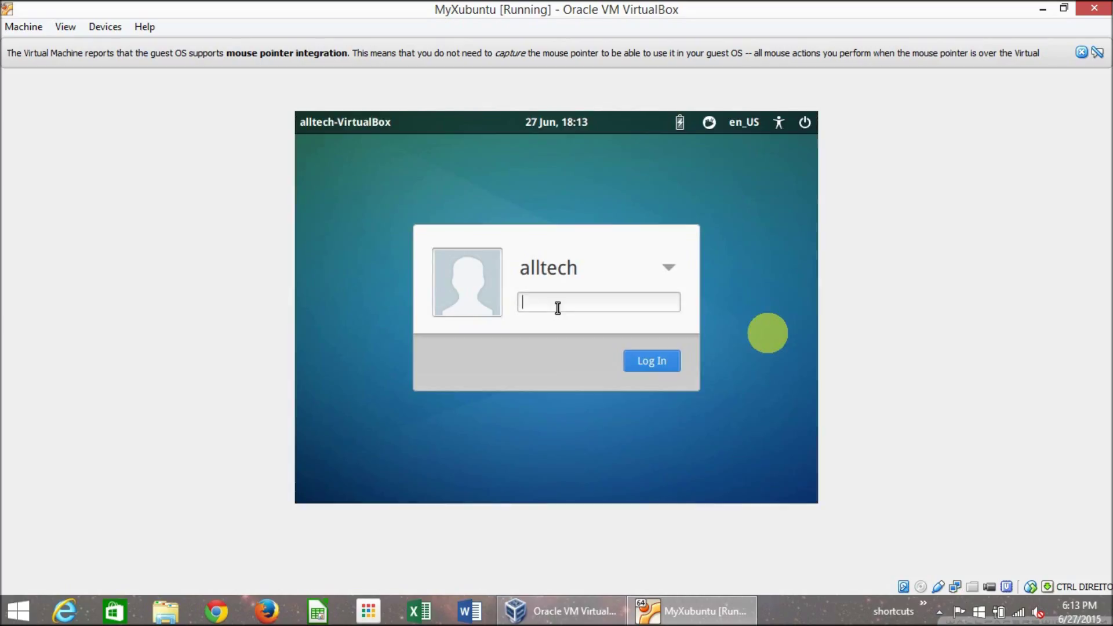
pyautogui.press('Return')
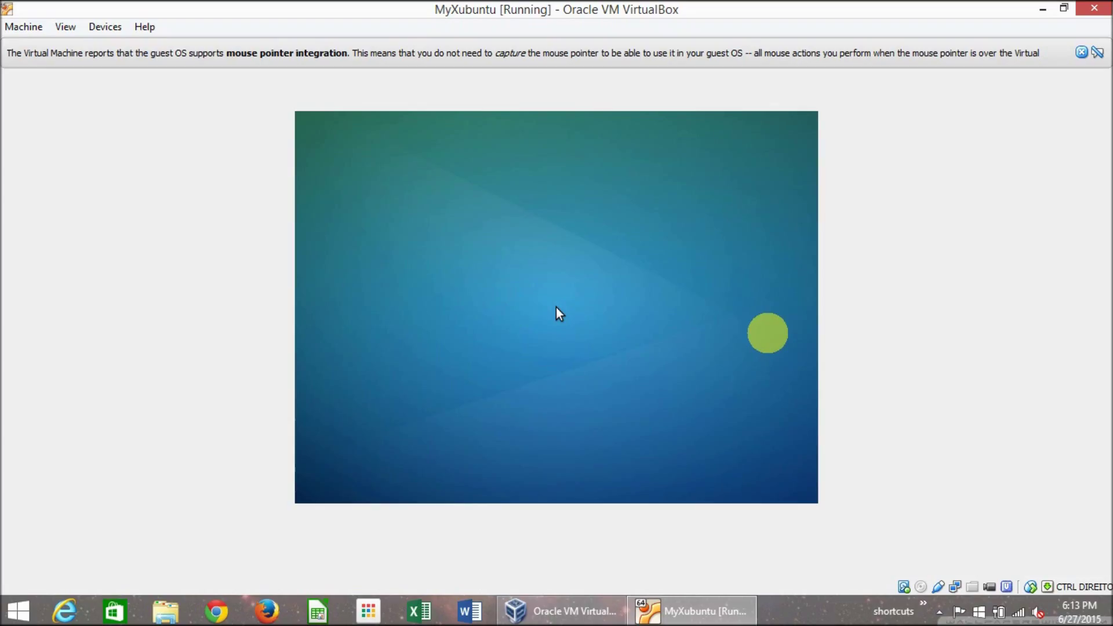
pyautogui.click(304, 125)
pyautogui.click(307, 123)
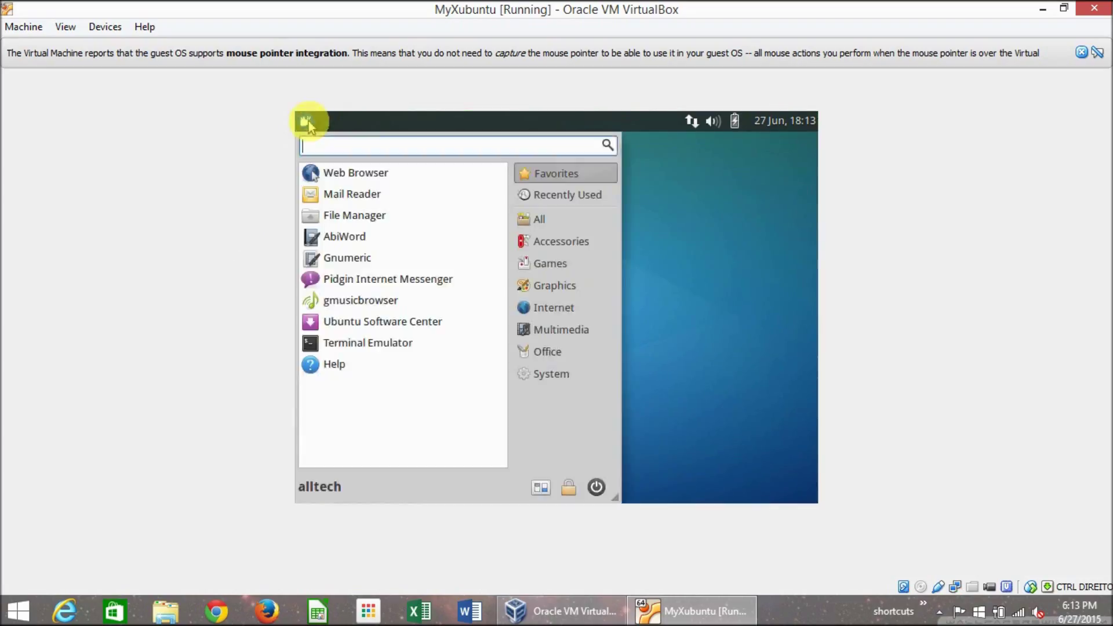
# - Insert the Guest Additions CD image and run its autorun.sh script, authenticating with the account password
pyautogui.click(99, 28)
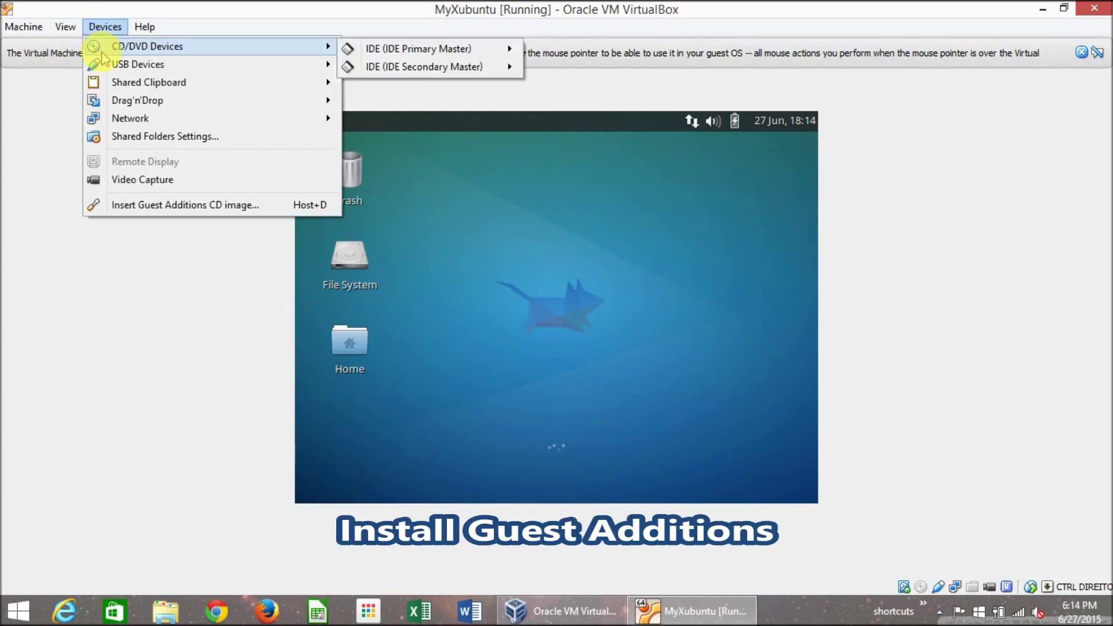
pyautogui.click(278, 208)
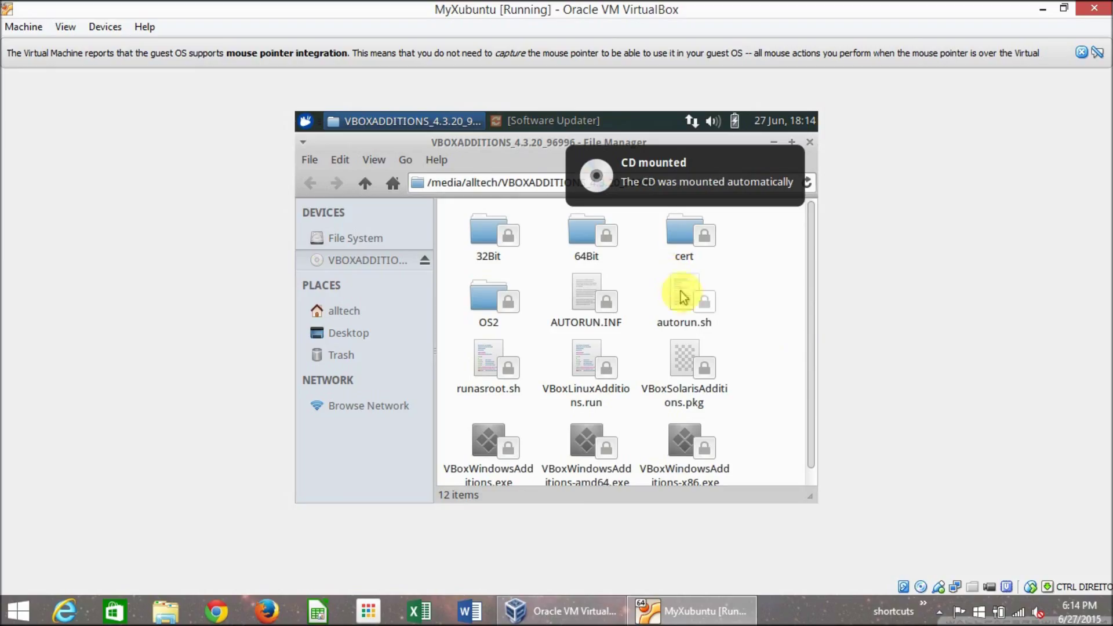
pyautogui.click(693, 305)
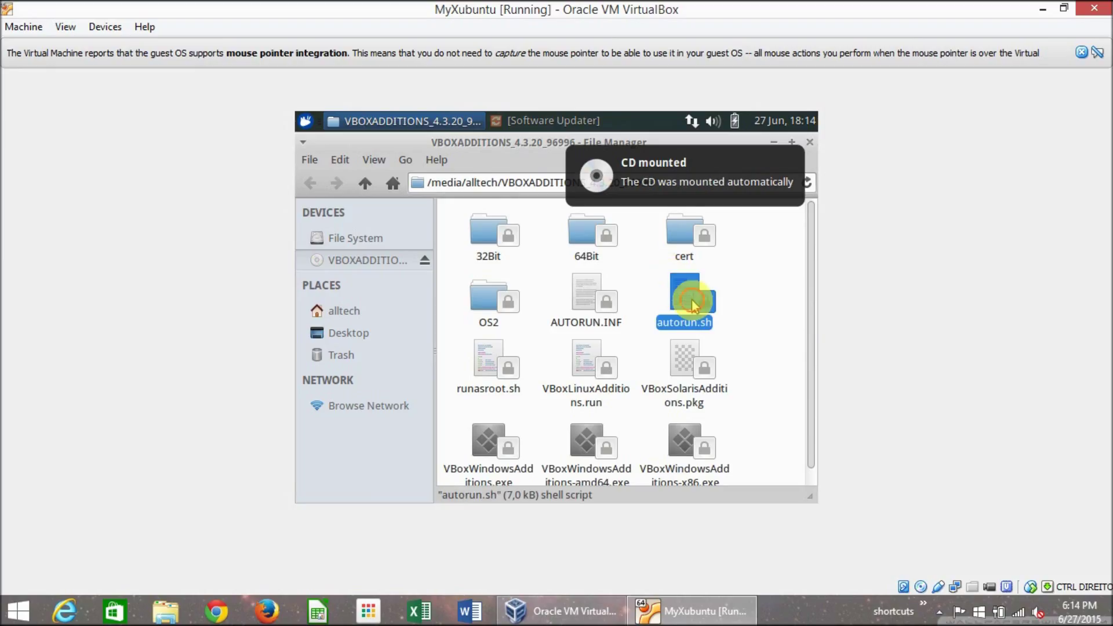
pyautogui.doubleClick(693, 305)
pyautogui.write('••')
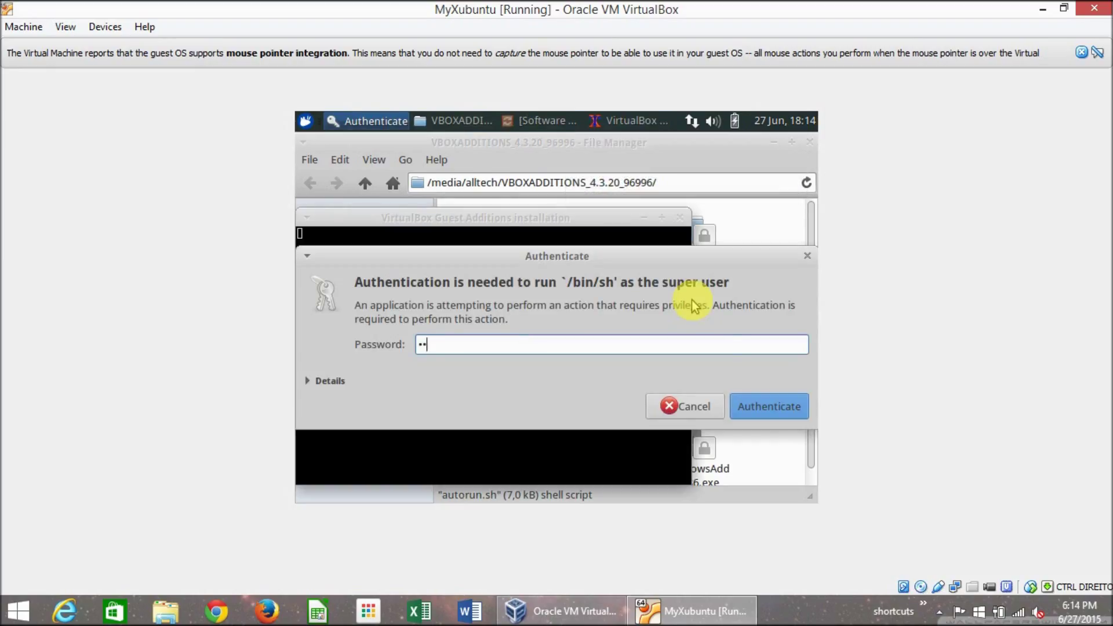
pyautogui.write('•')
pyautogui.click(774, 406)
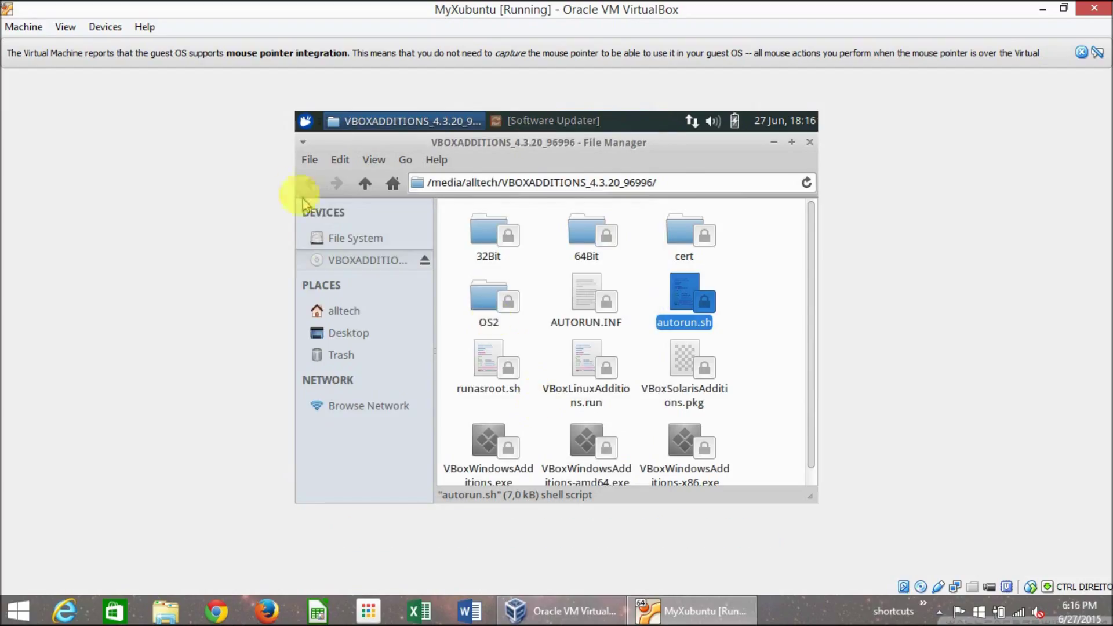
# - Restart Xubuntu after the Guest Additions installation and log back in with the account password
pyautogui.click(306, 122)
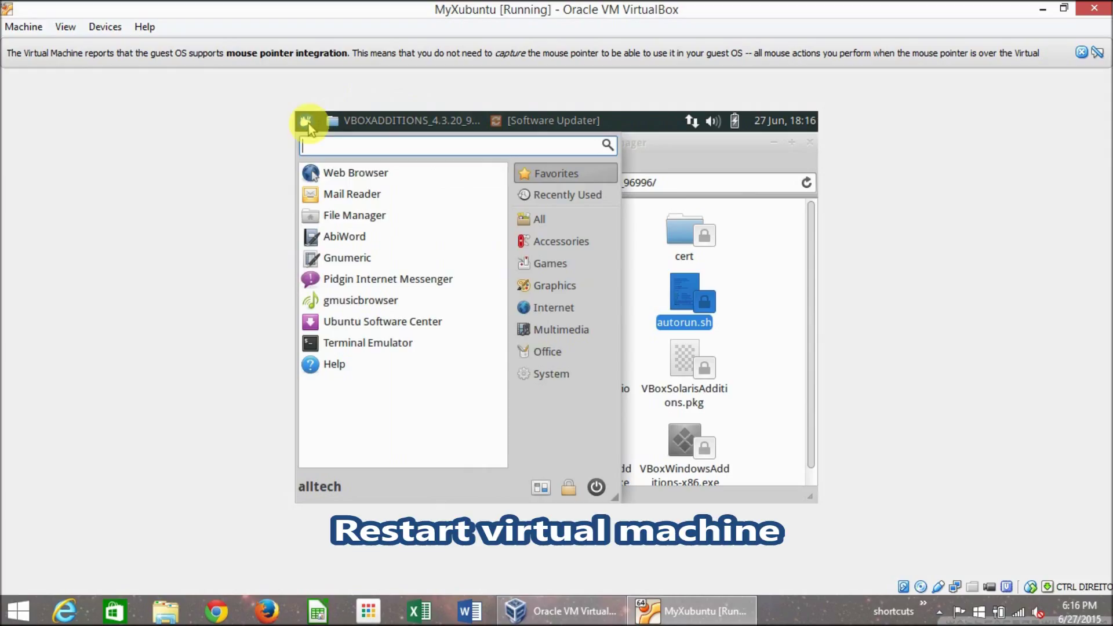
pyautogui.click(599, 493)
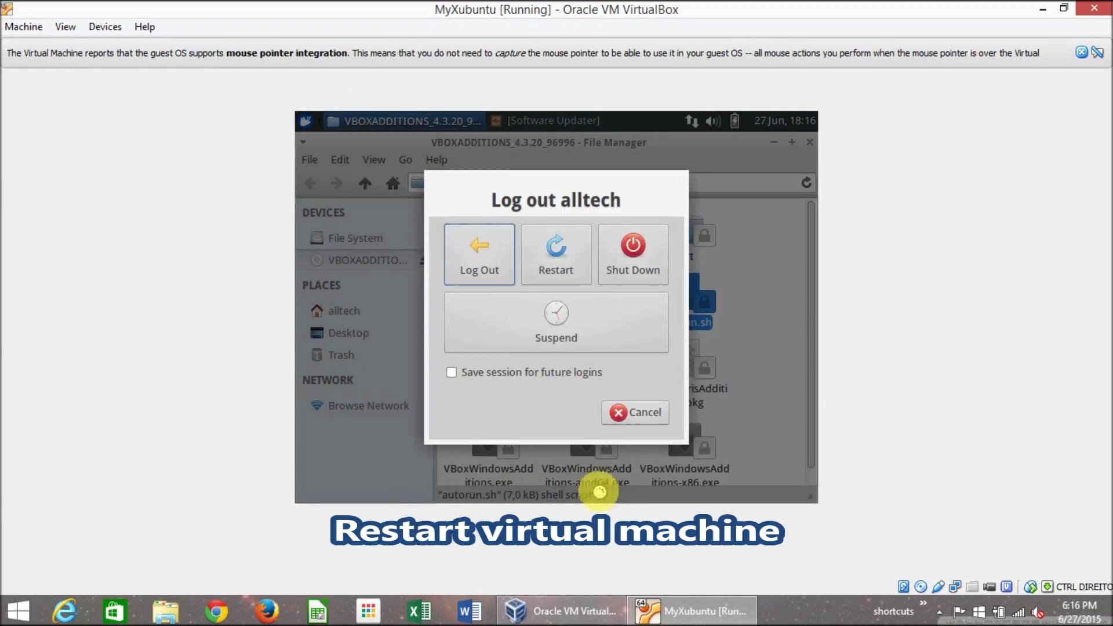
pyautogui.click(577, 243)
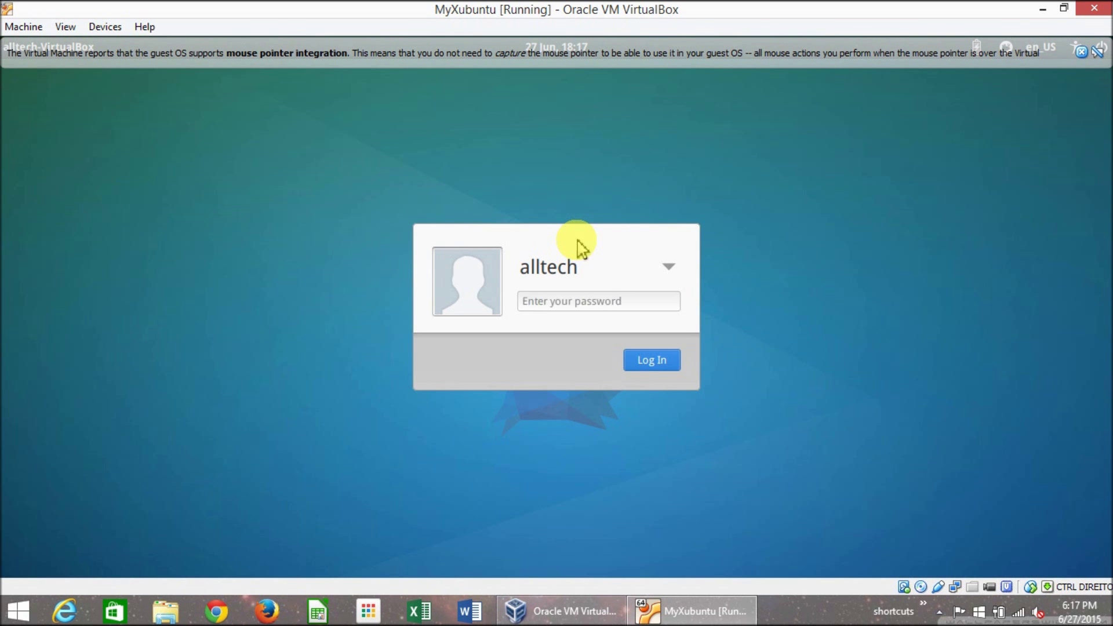
pyautogui.press('Return')
# - Dismiss the mouse pointer integration notice and switch the virtual machine to fullscreen mode
pyautogui.click(1098, 53)
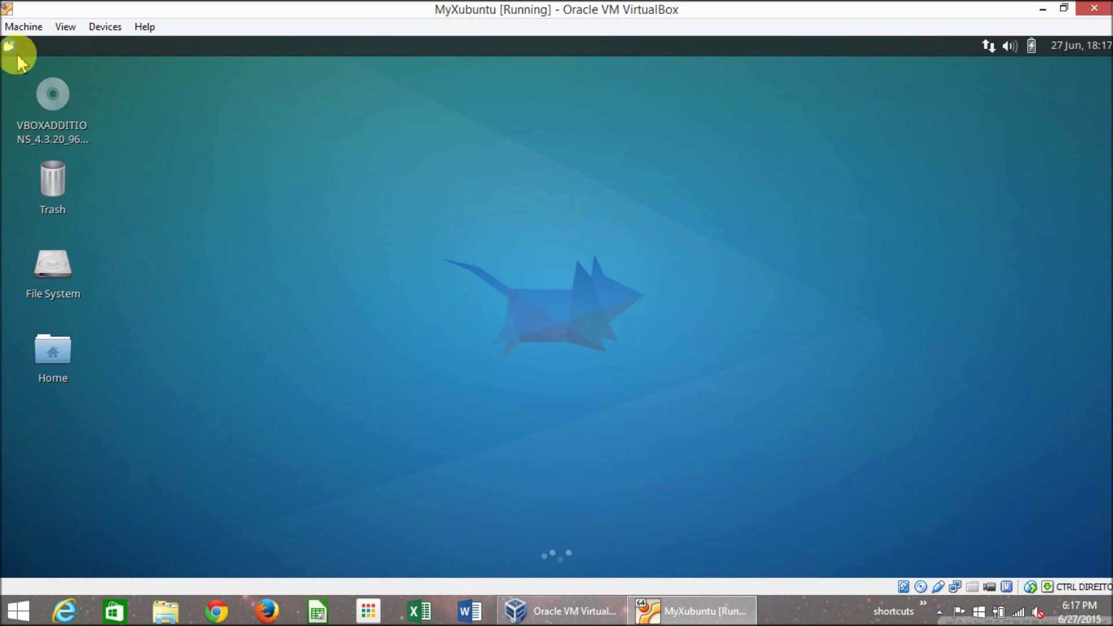
pyautogui.click(100, 27)
pyautogui.click(248, 249)
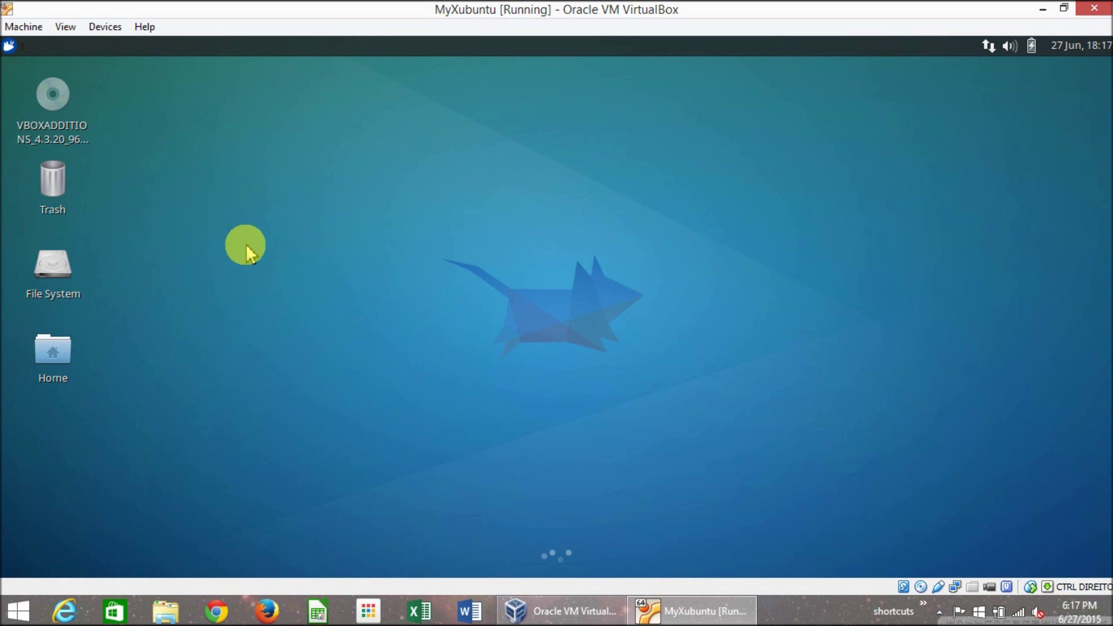
pyautogui.hotkey('ctrl', 'f')
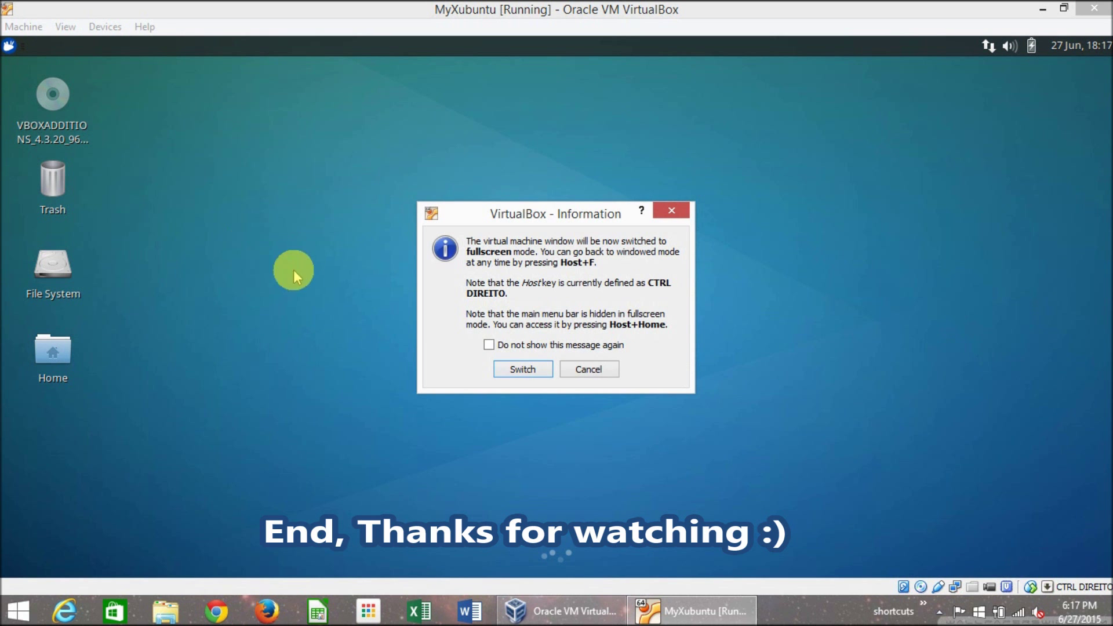
pyautogui.click(499, 366)
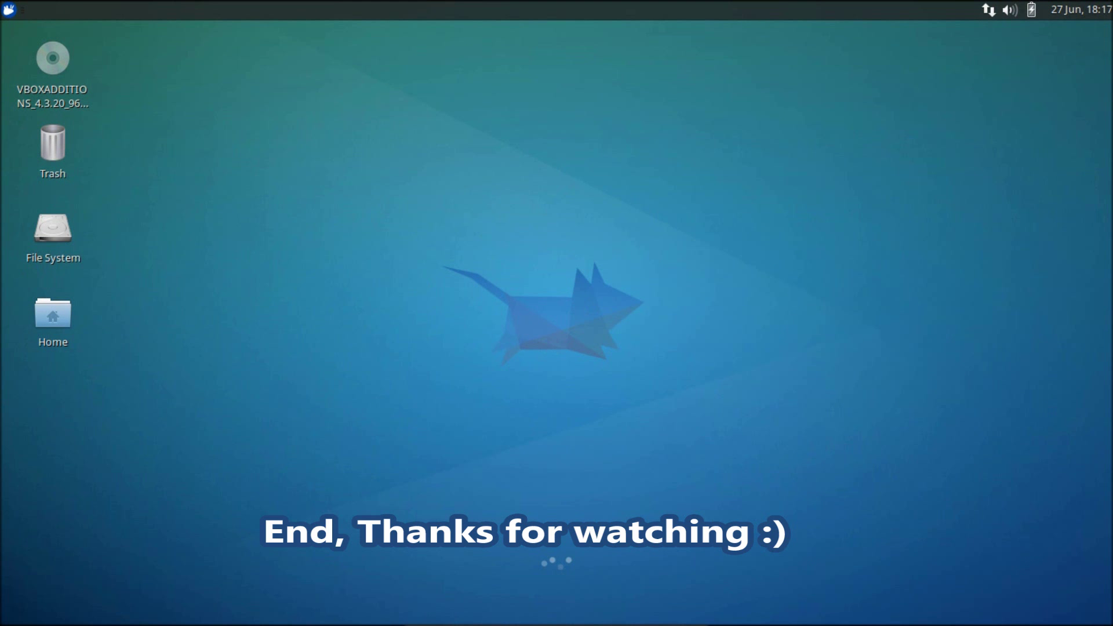